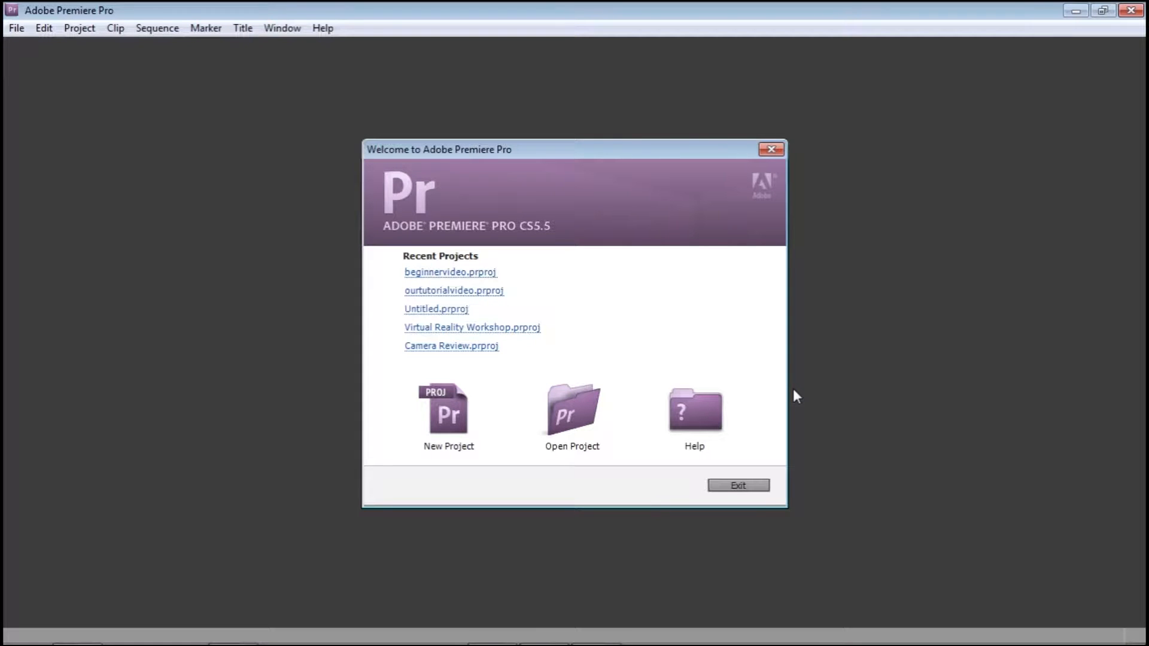
Create a new project named beginner with a Sequence 01 using the AVCHD 1080p24 preset.
click(468, 423)
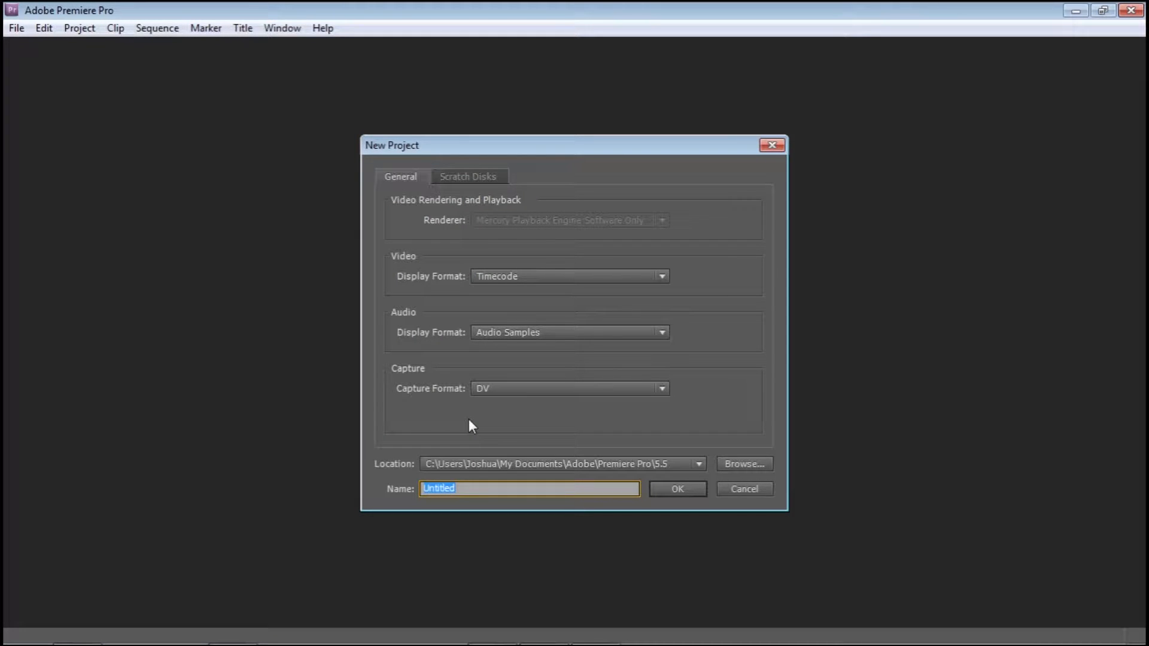
text(beginner)
click(676, 488)
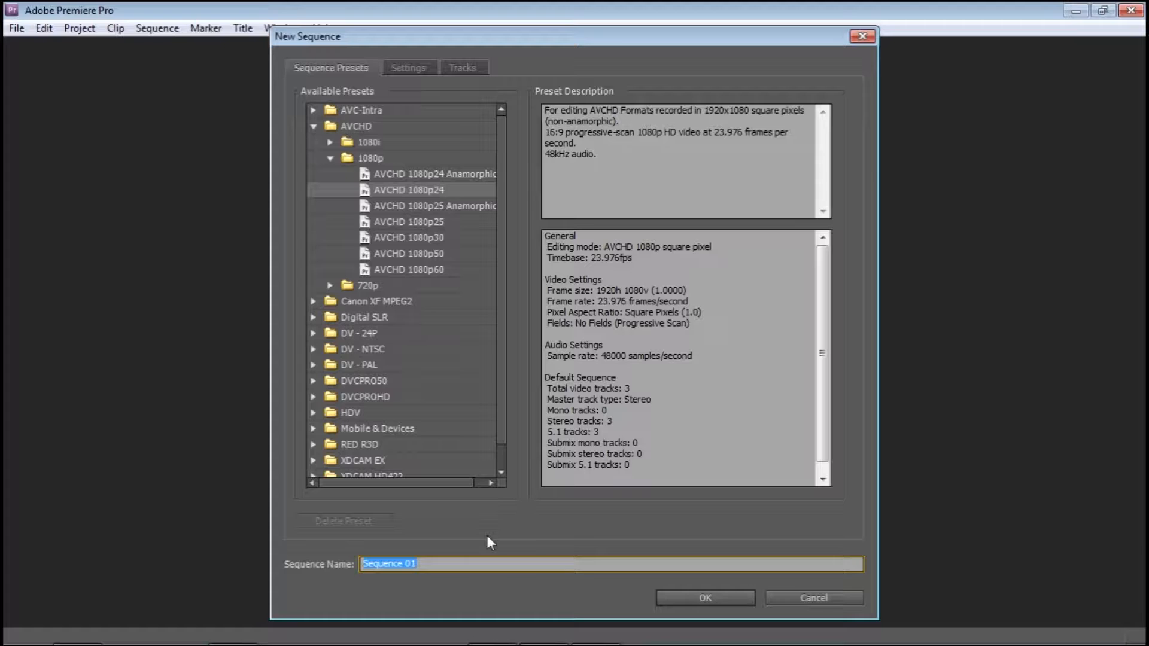
click(682, 599)
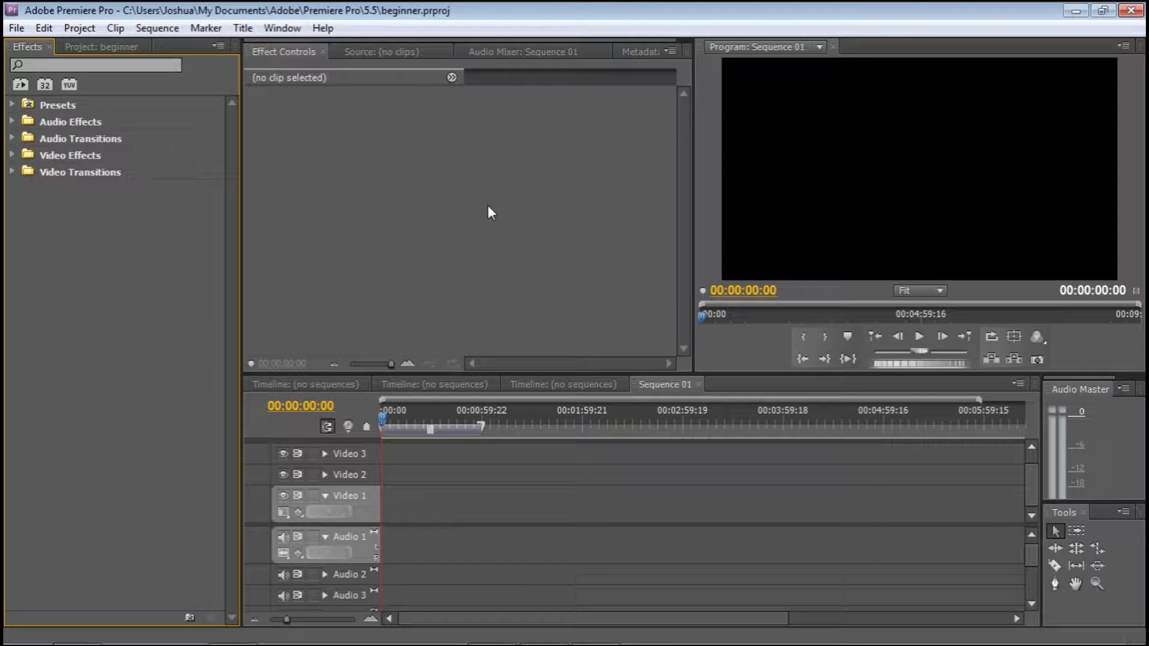
Compare the project's item list with the effects list and bring the Project panel back into view.
click(84, 48)
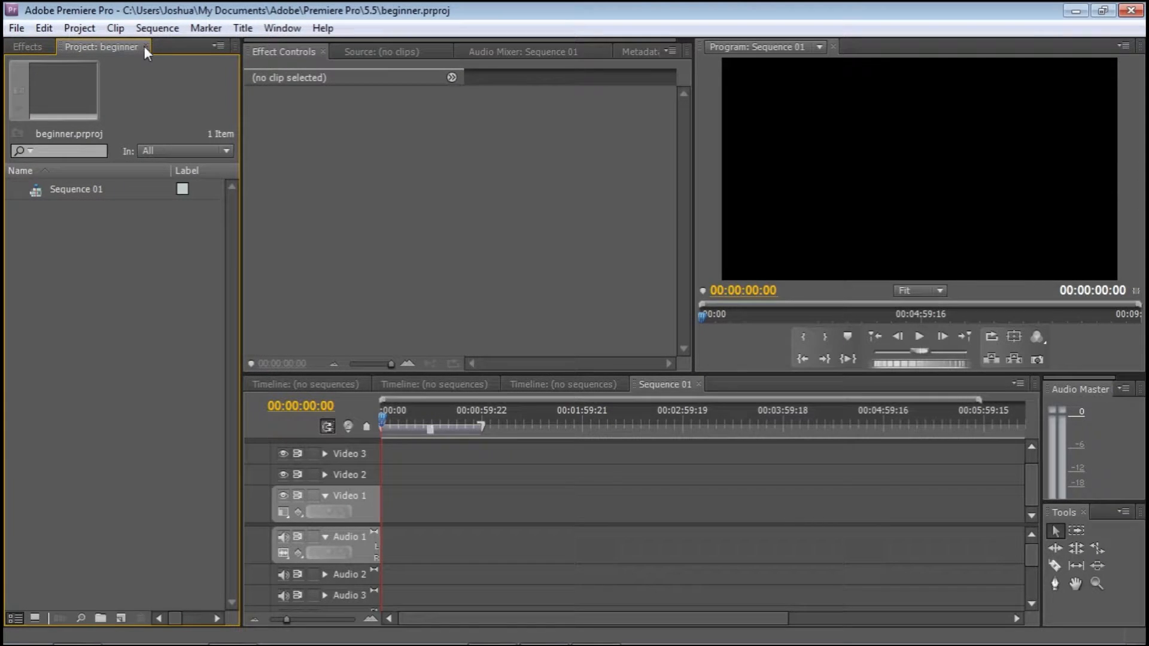
click(27, 46)
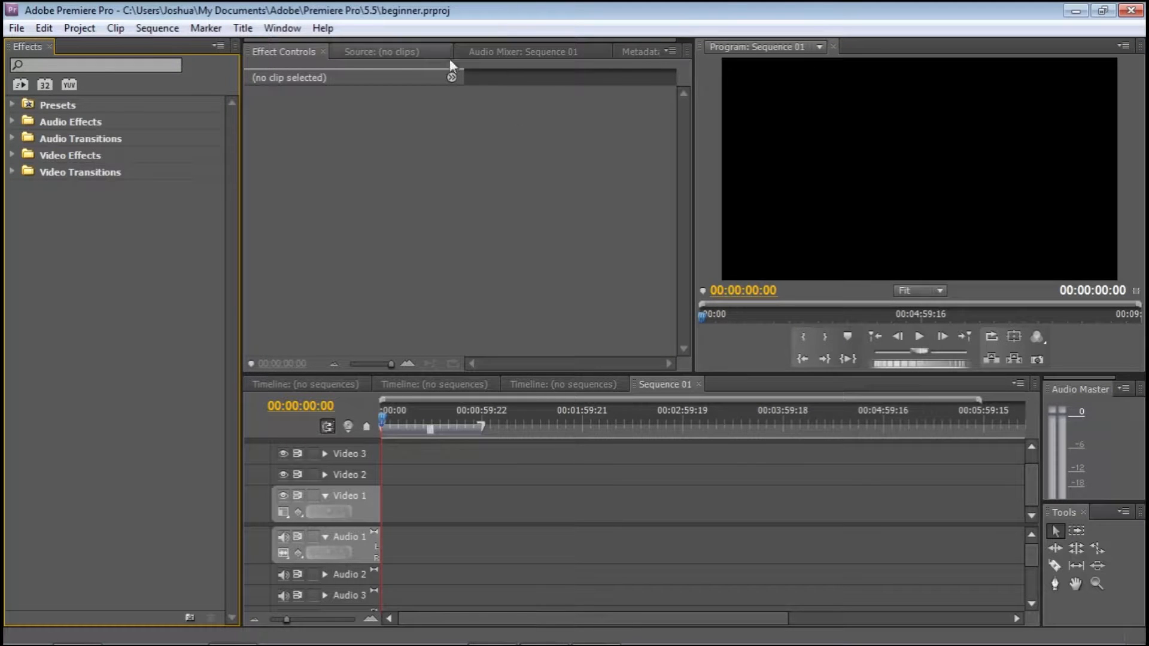
click(292, 32)
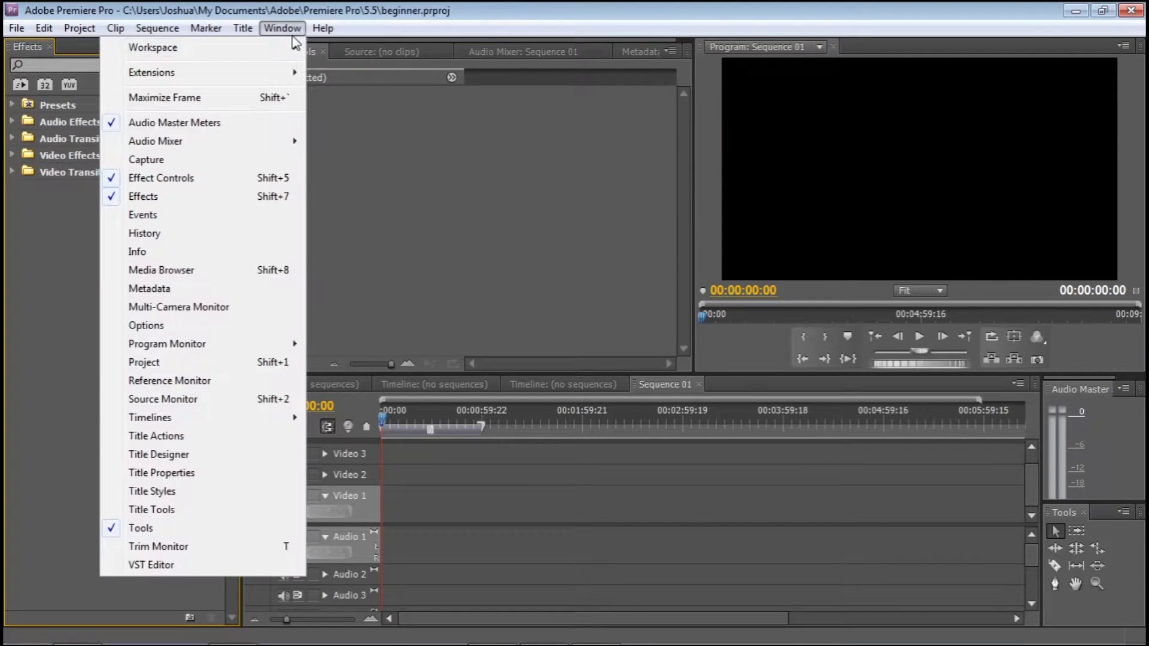
click(205, 374)
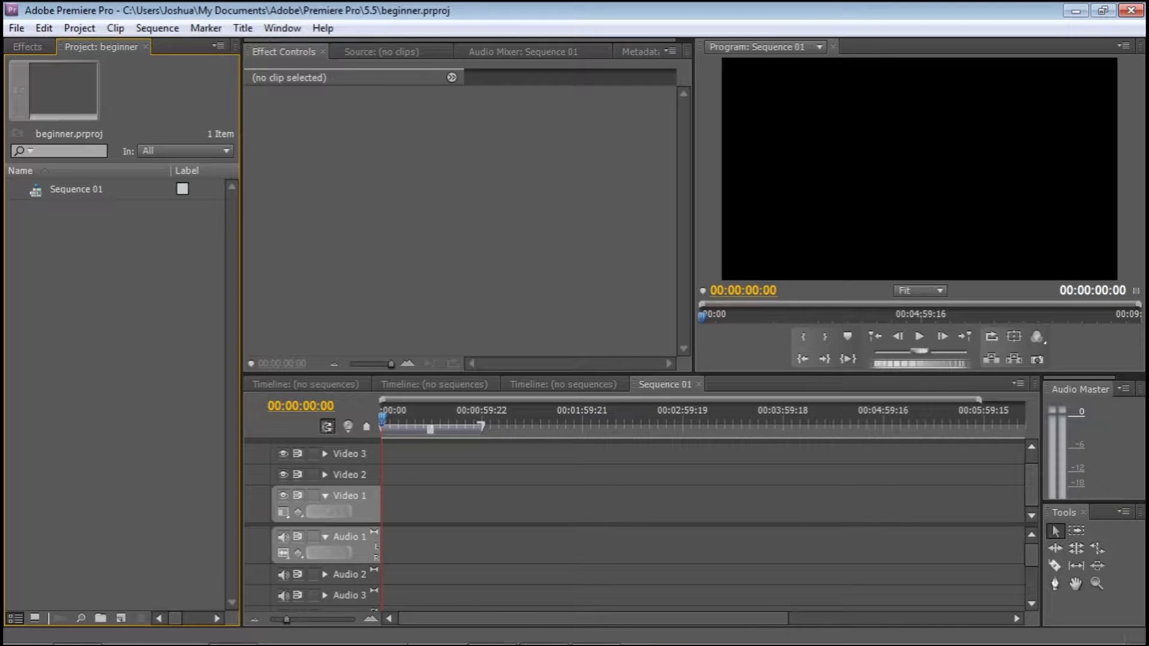
Import the RollerBlading video from the Videos library into a new project bin and move the file window out of the way.
drag(1148, 97, 851, 90)
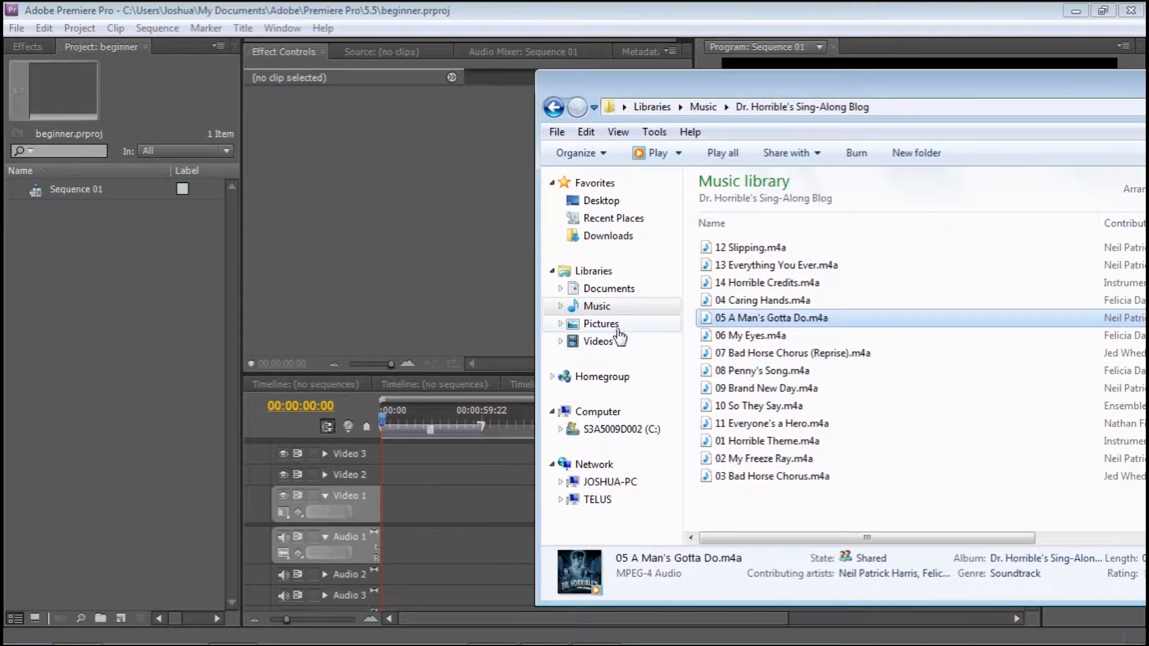
click(597, 341)
click(809, 475)
scroll(805, 418, down, 4)
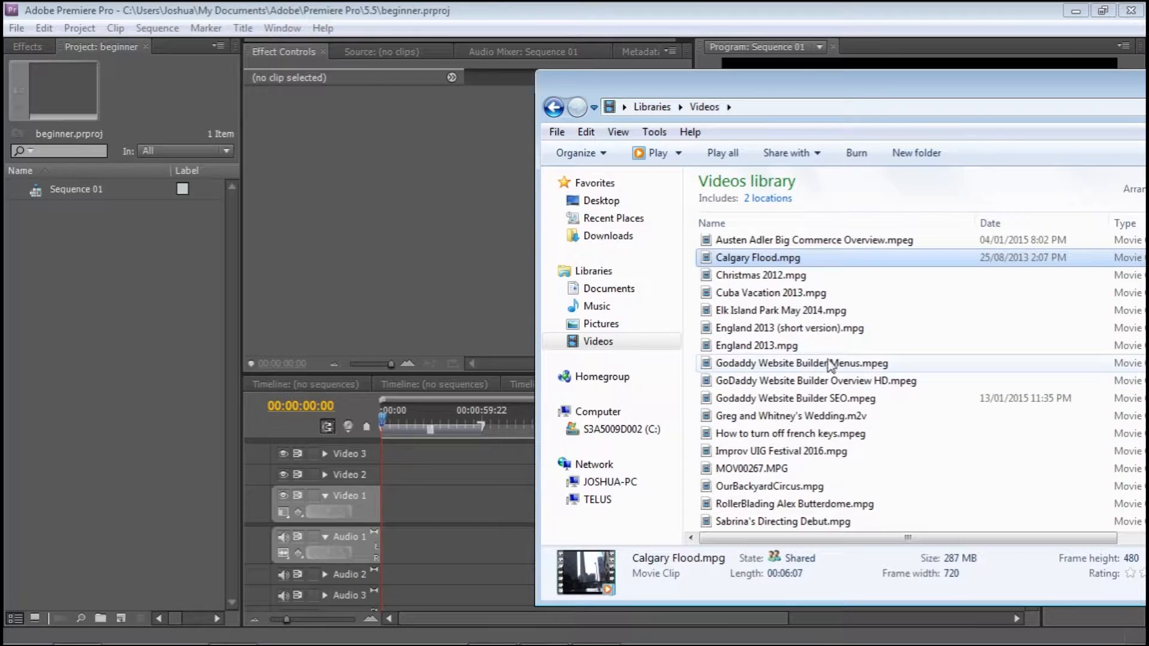
click(772, 503)
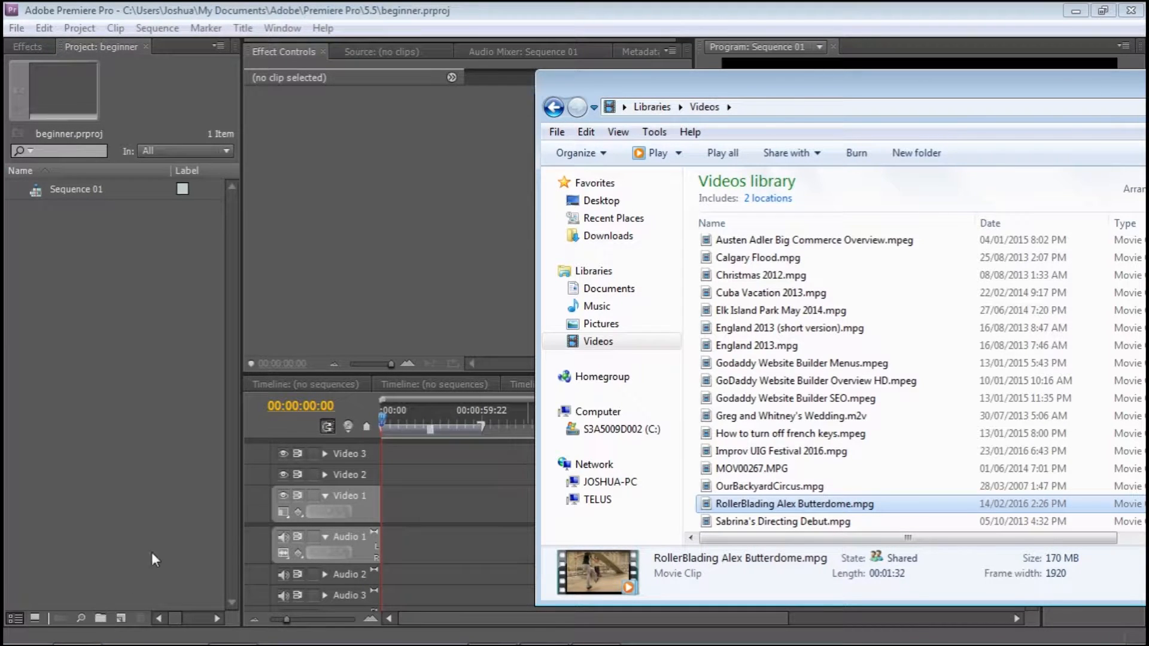
click(100, 617)
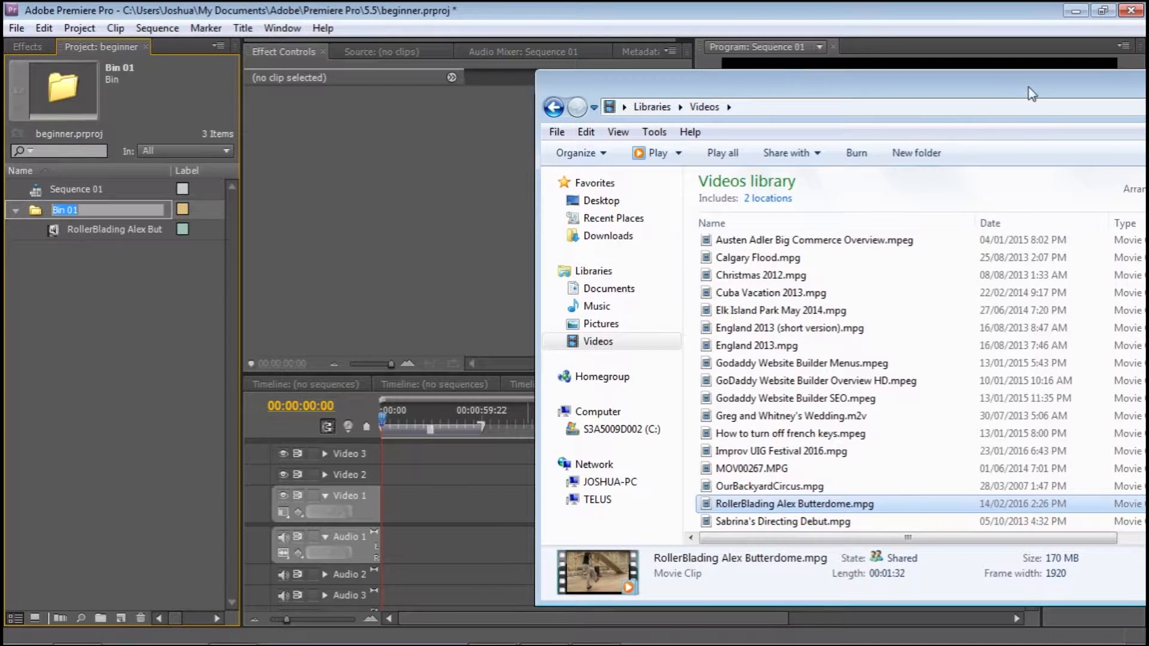
drag(1028, 88, 670, 88)
click(958, 86)
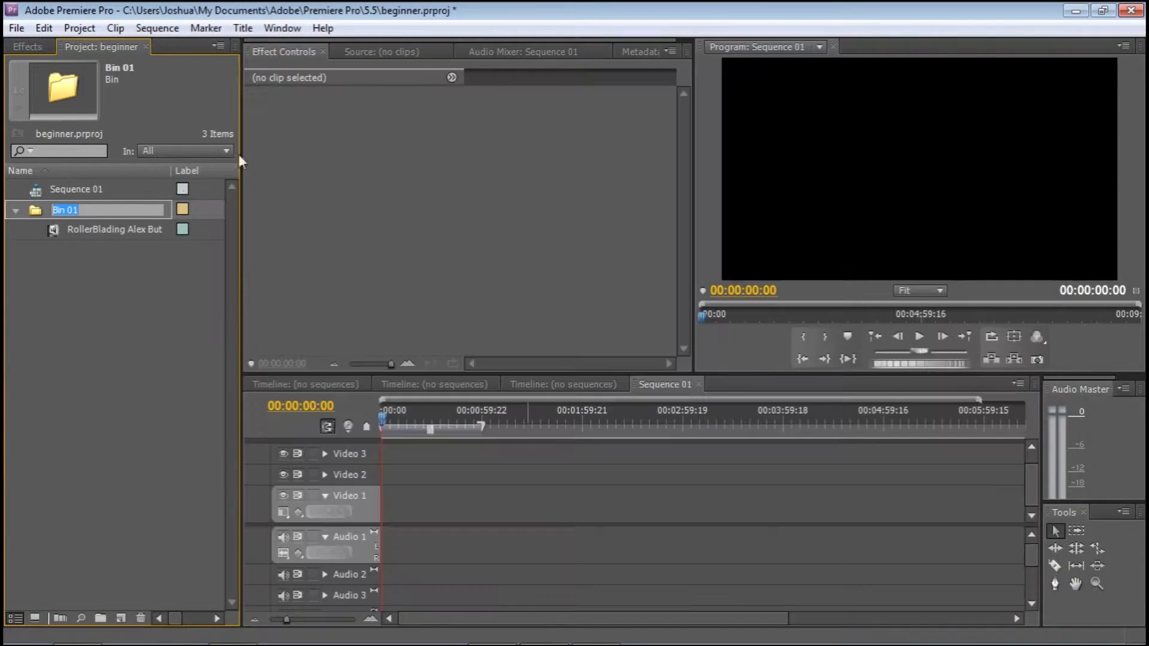
Place the imported RollerBlading clip at the start of the Video 1 and Audio 1 tracks.
click(110, 229)
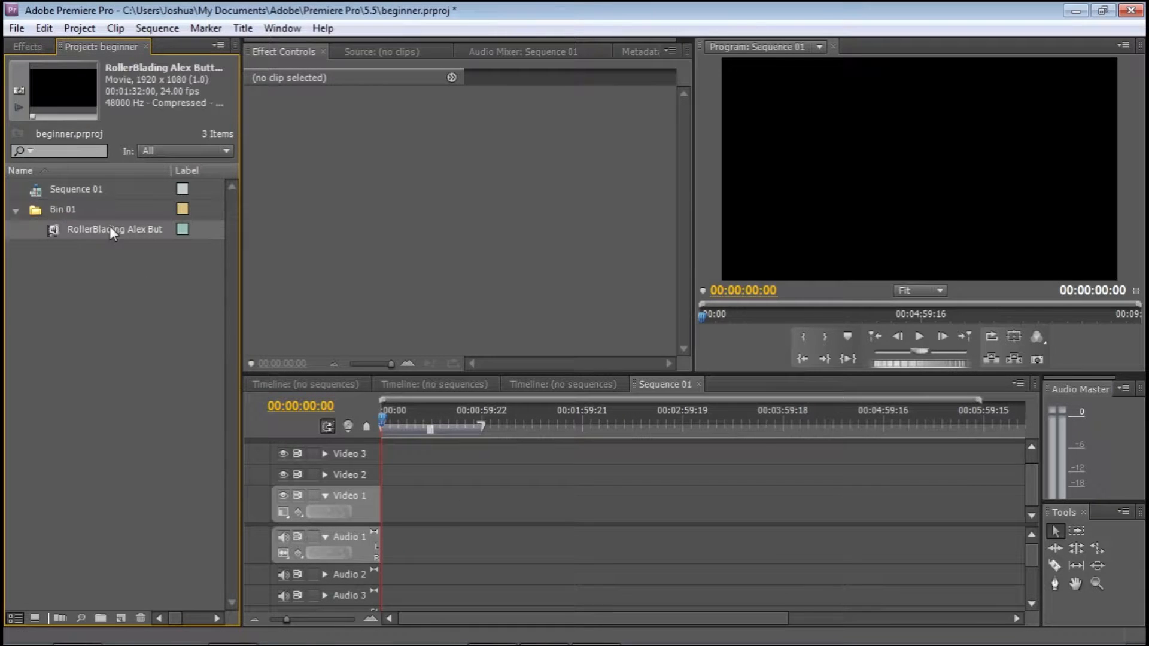
drag(285, 417, 398, 509)
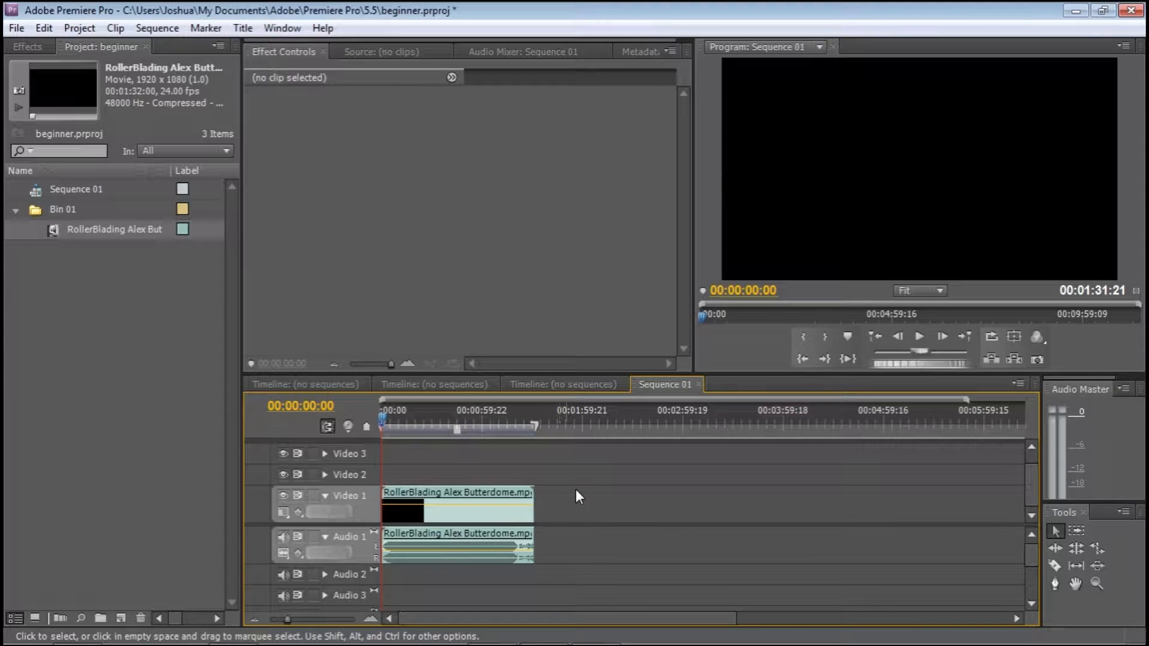
Mute the Audio 1 track and play the sequence up to 00:00:04:03.
click(917, 338)
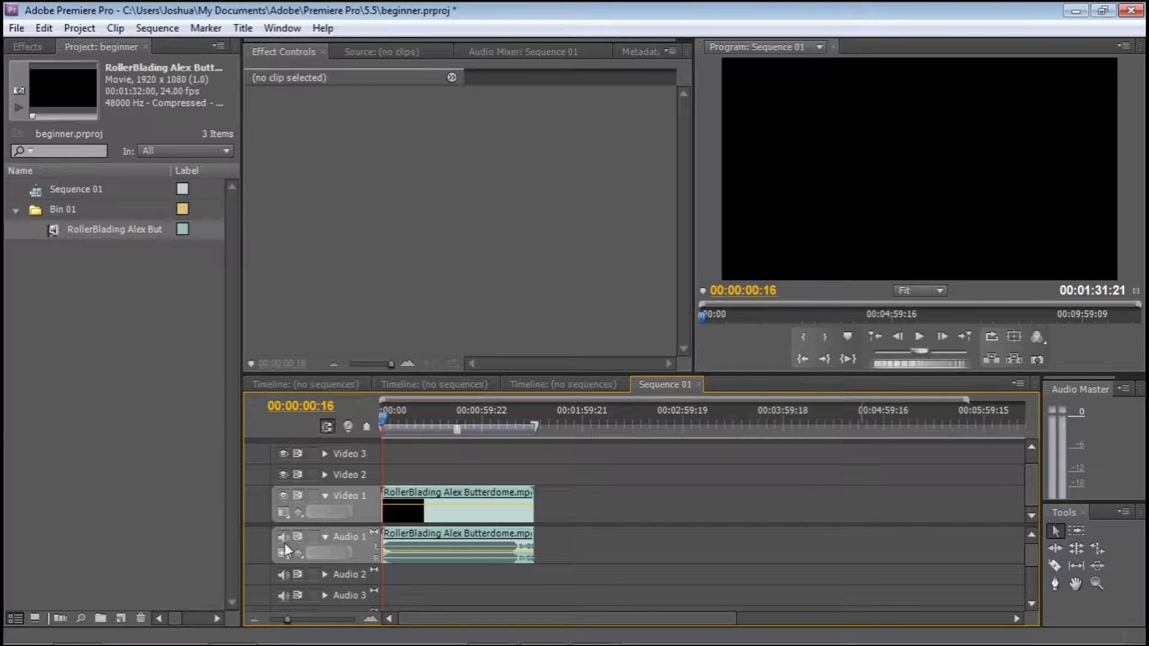
key(space)
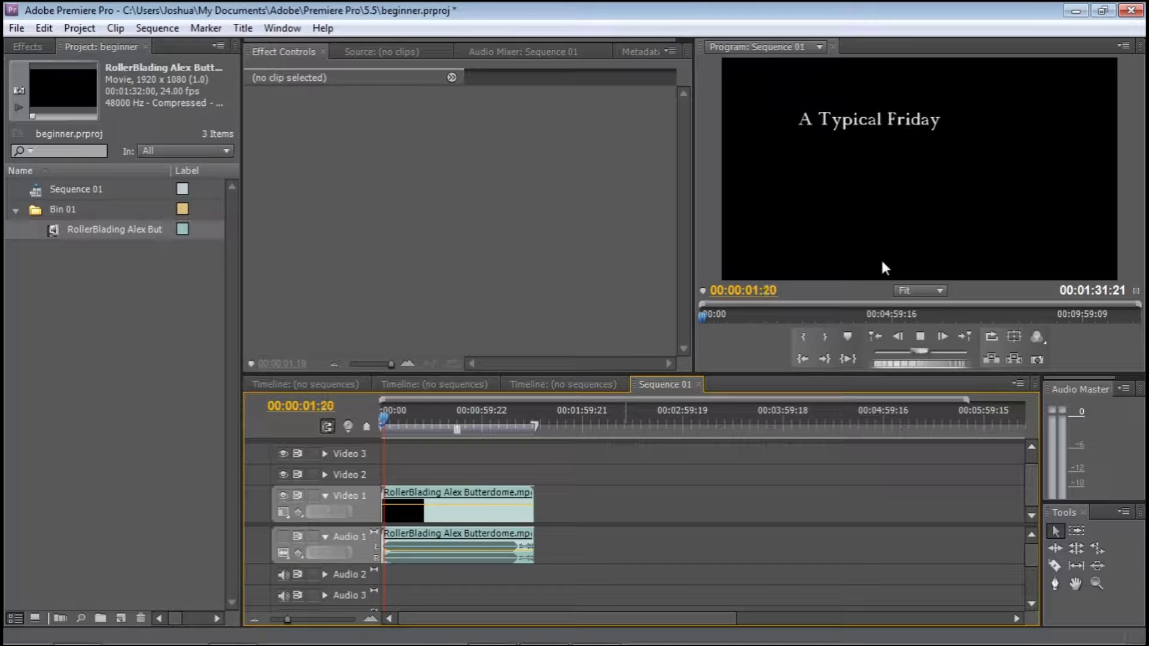
click(911, 335)
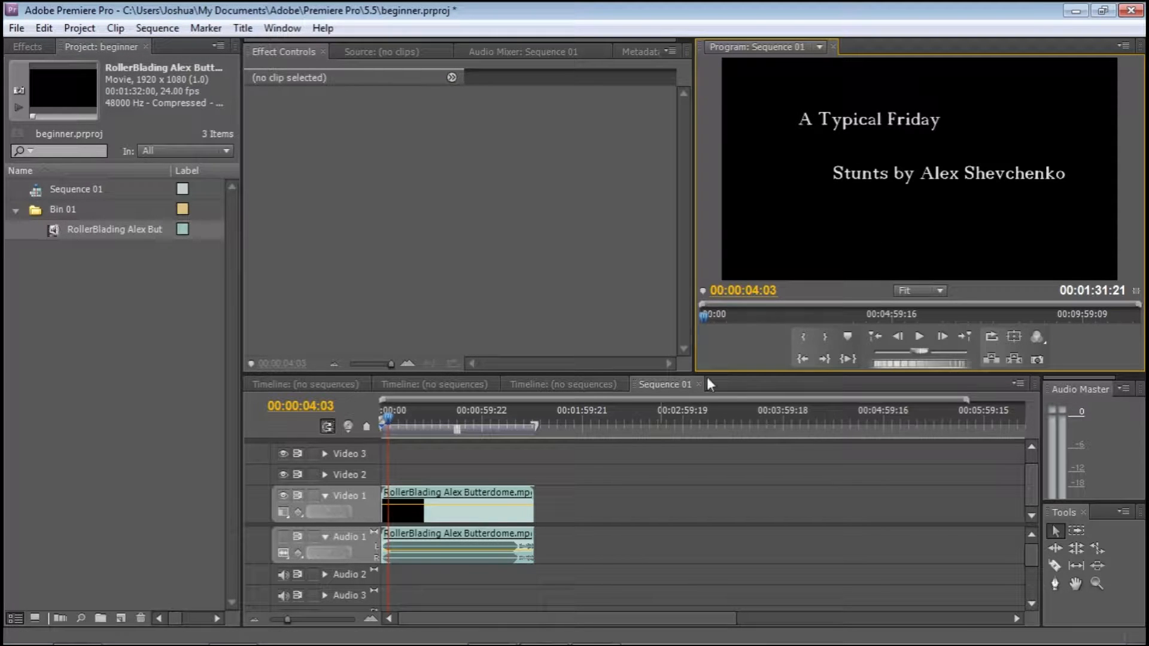
Look up the tilde key's keyboard position in the Chrome image result and return to Premiere Pro.
double_click(974, 199)
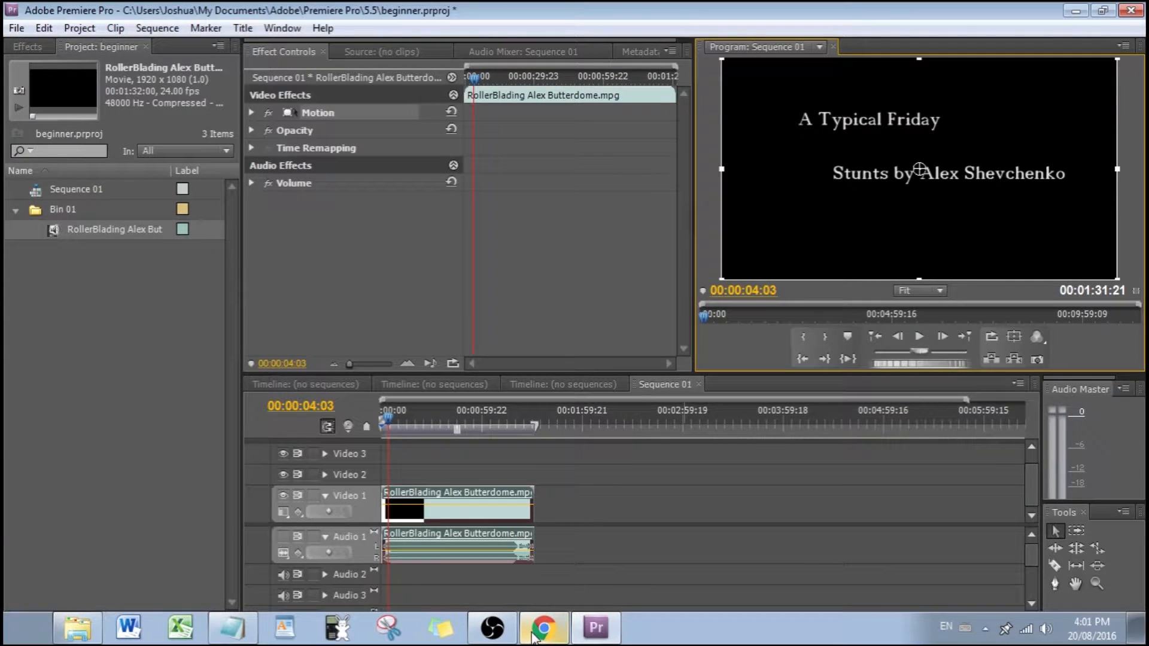
click(549, 640)
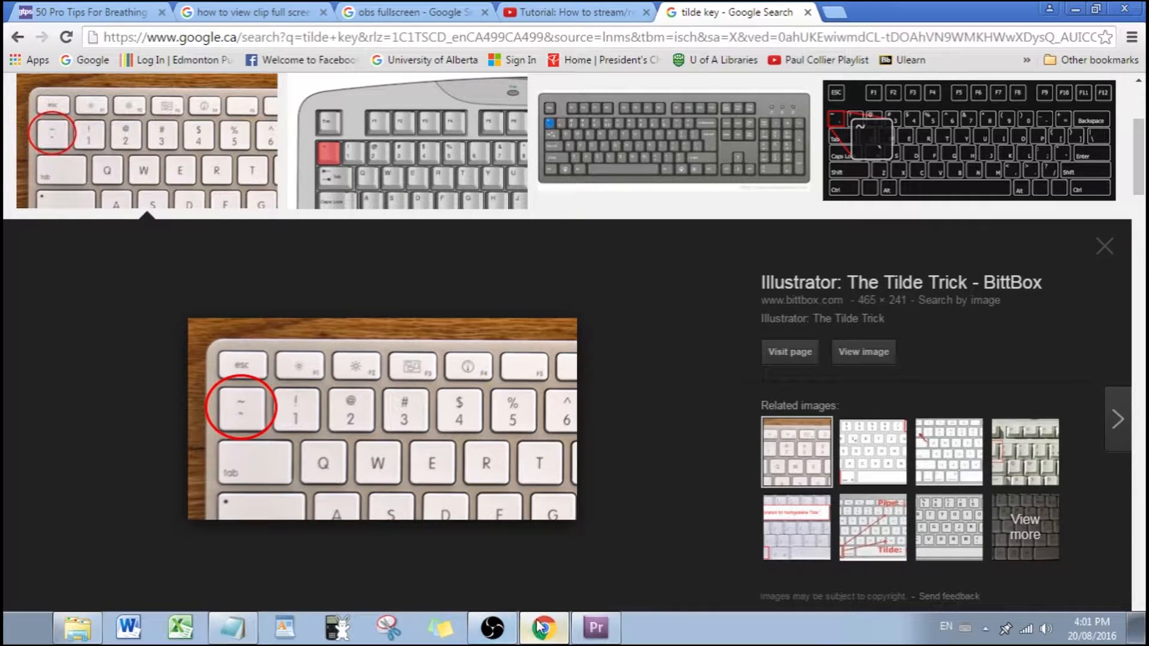
click(597, 633)
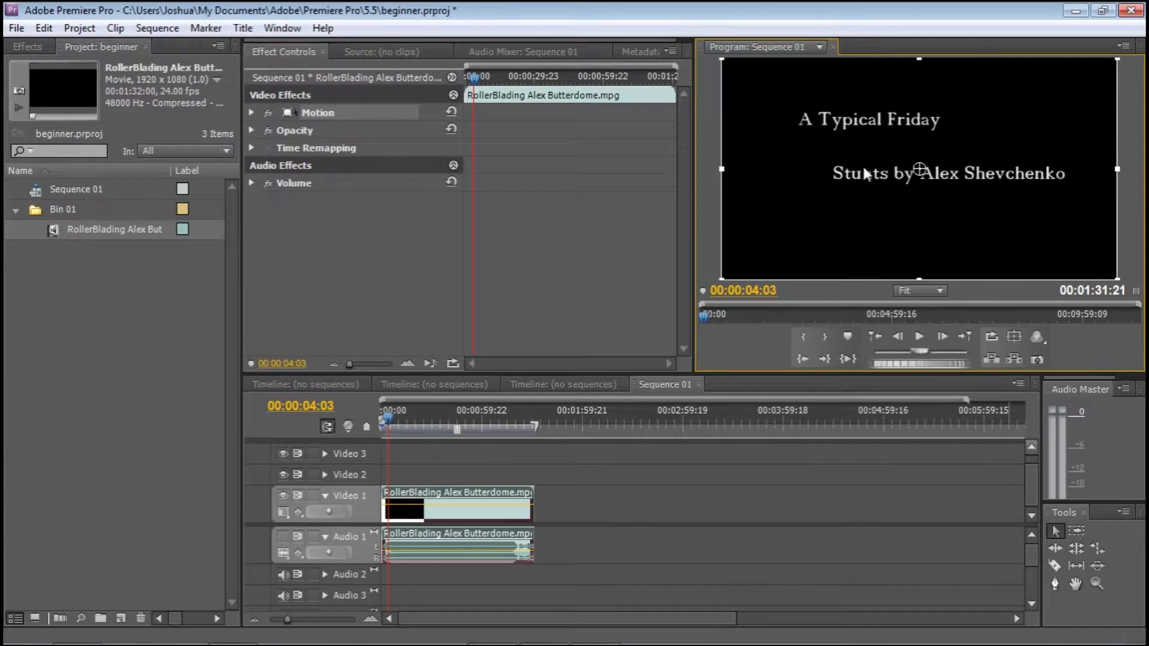
Maximize the program monitor, preview the sequence up to 00:00:06:20 and restore the normal layout.
key(grave)
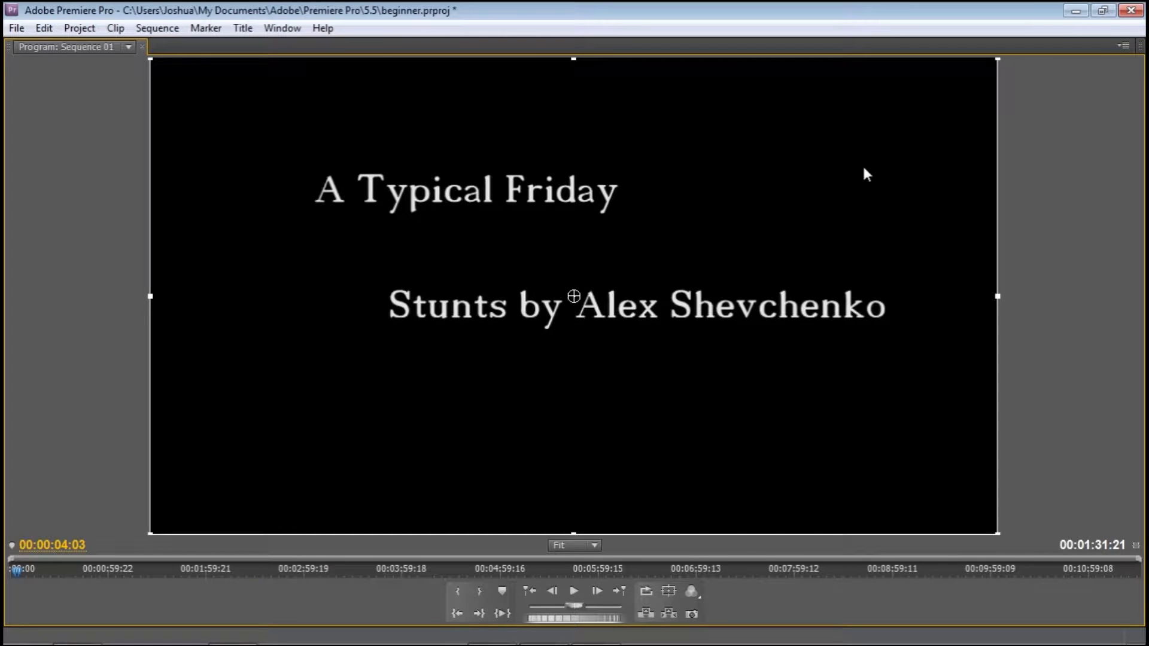
click(573, 590)
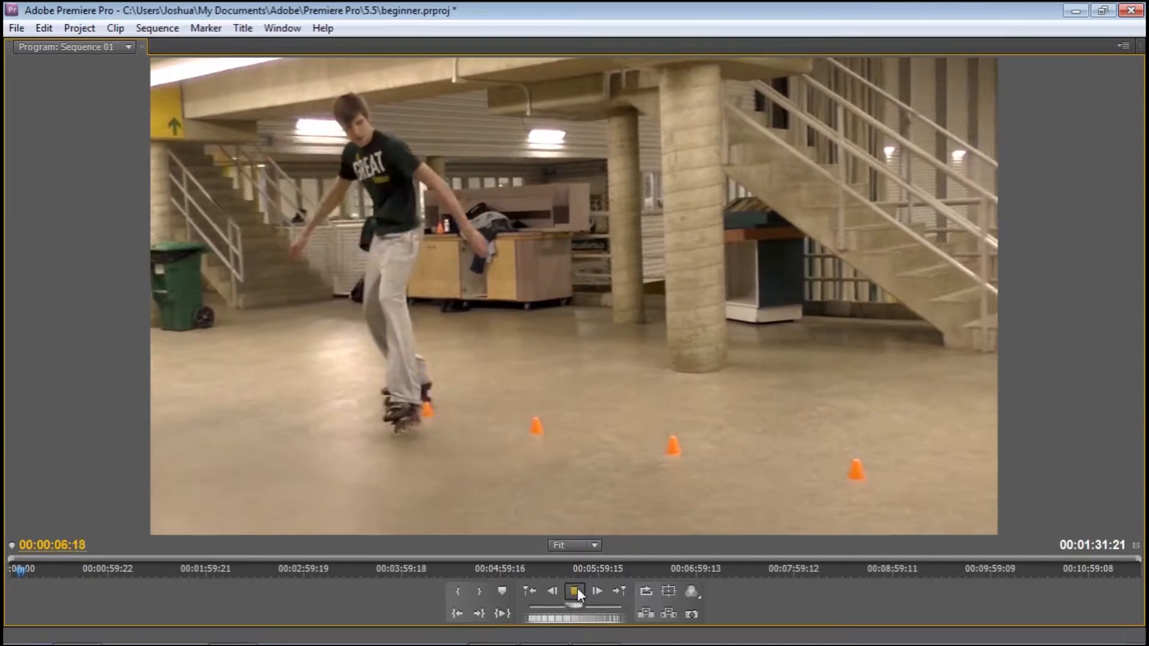
click(575, 590)
key(grave)
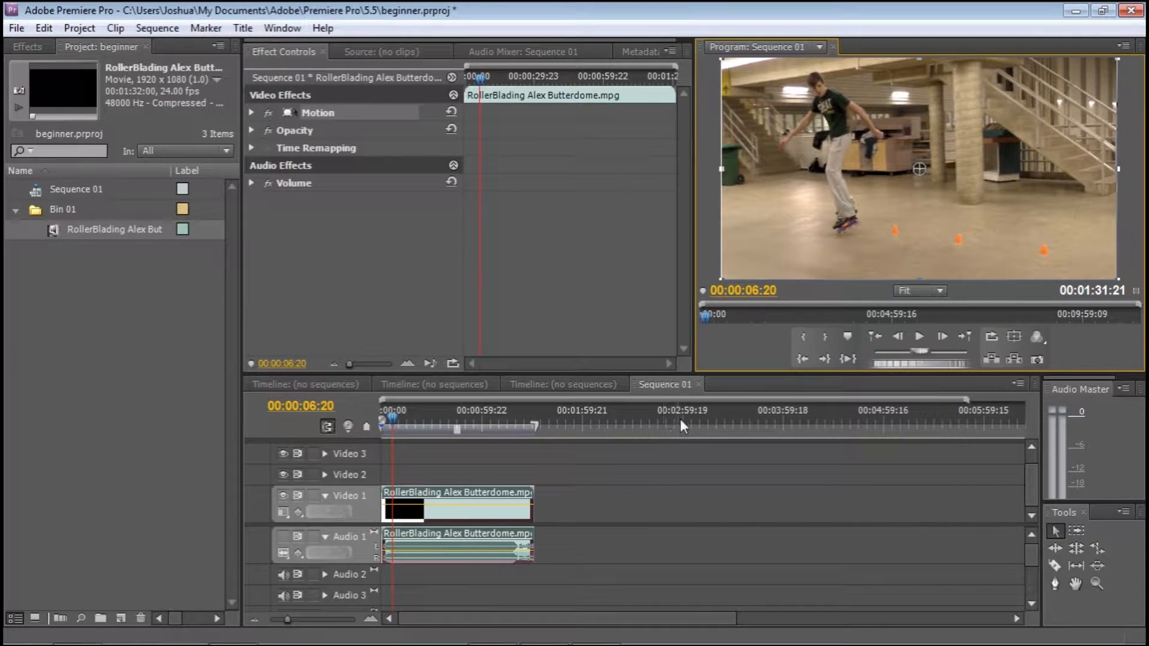
Maximize the Sequence 01 timeline to view all its tracks and restore the normal layout.
click(666, 382)
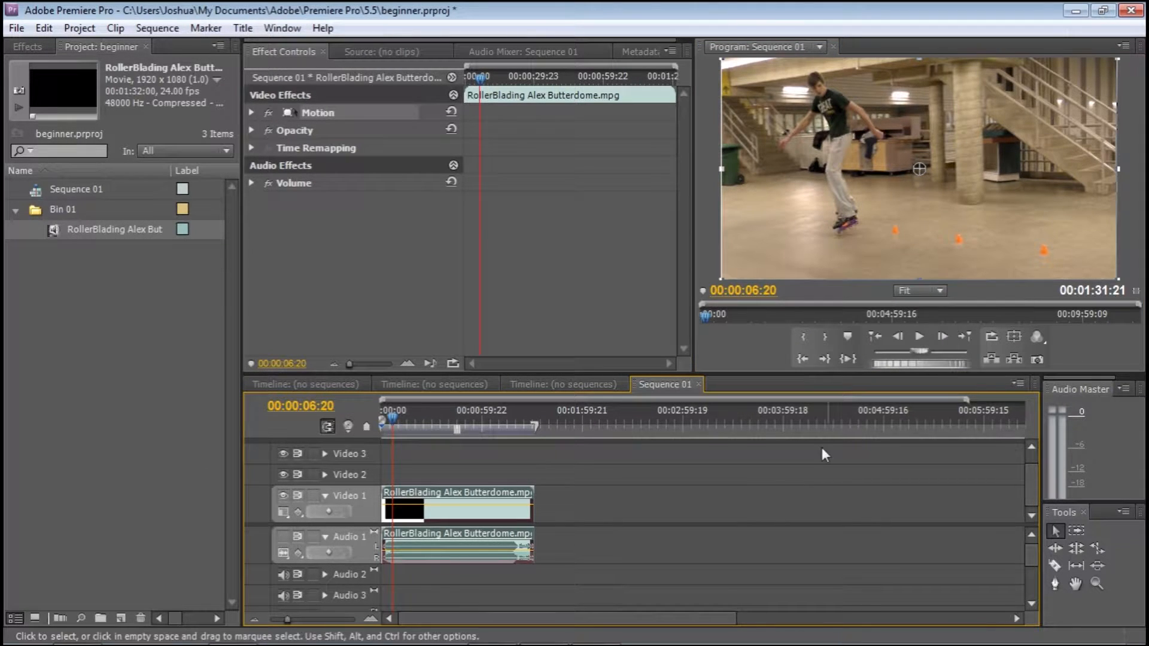
key(grave)
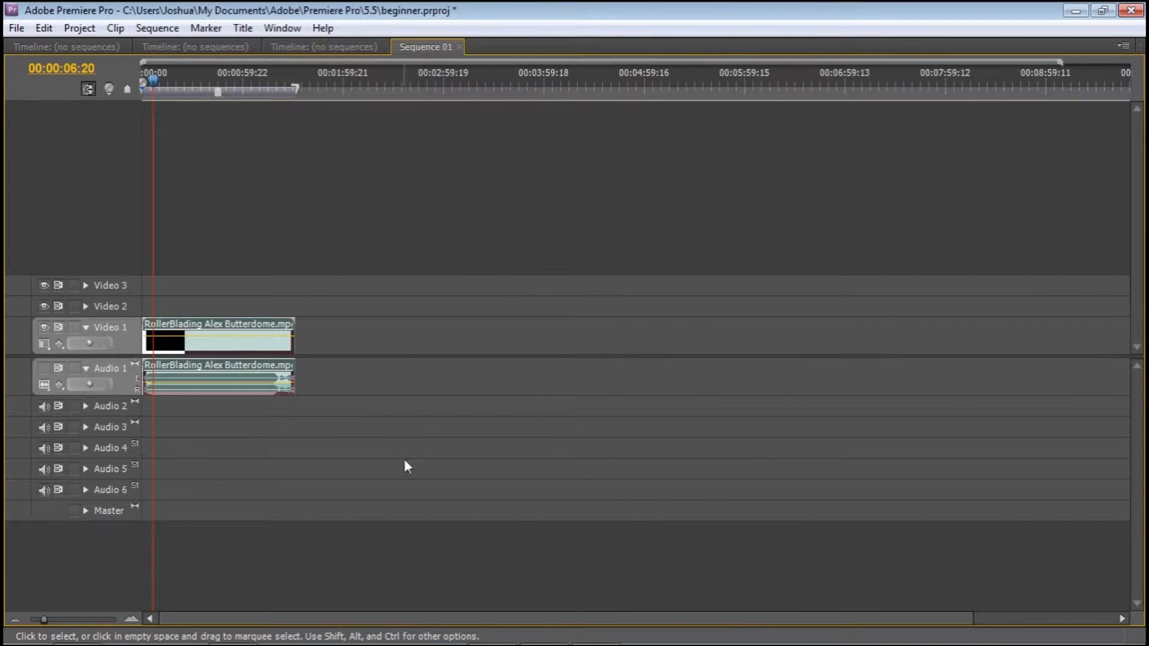
key(grave)
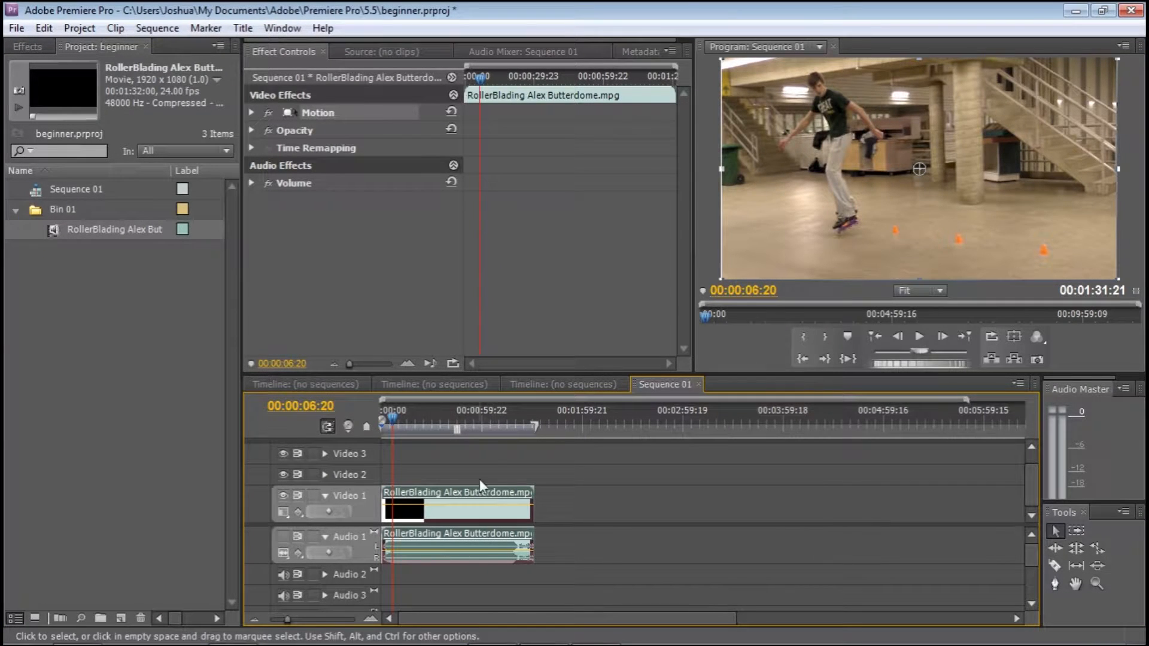
Move the playhead to 00:00:27:23, check that the Tools panel is enabled and deselect the clip.
click(429, 432)
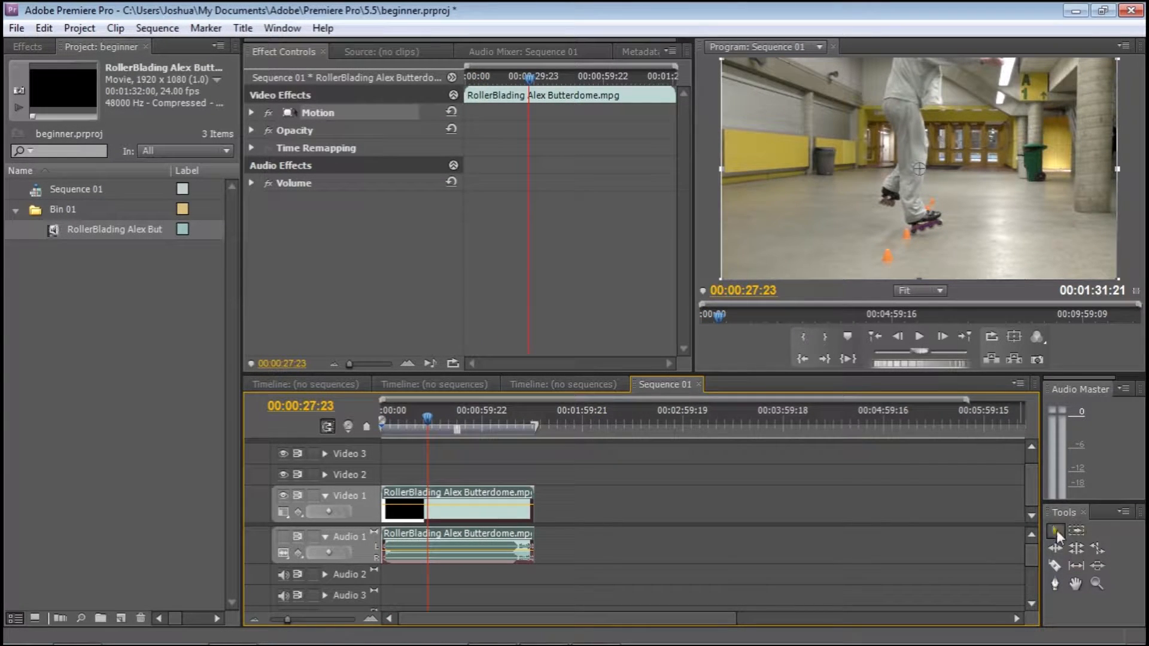
click(281, 29)
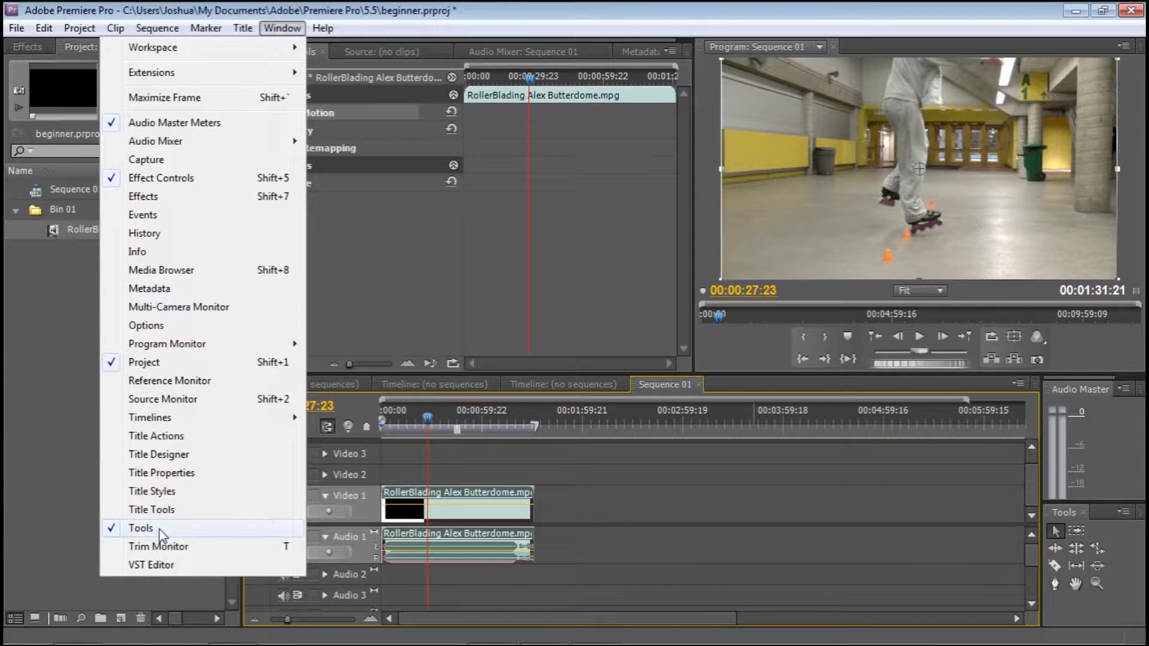
click(844, 518)
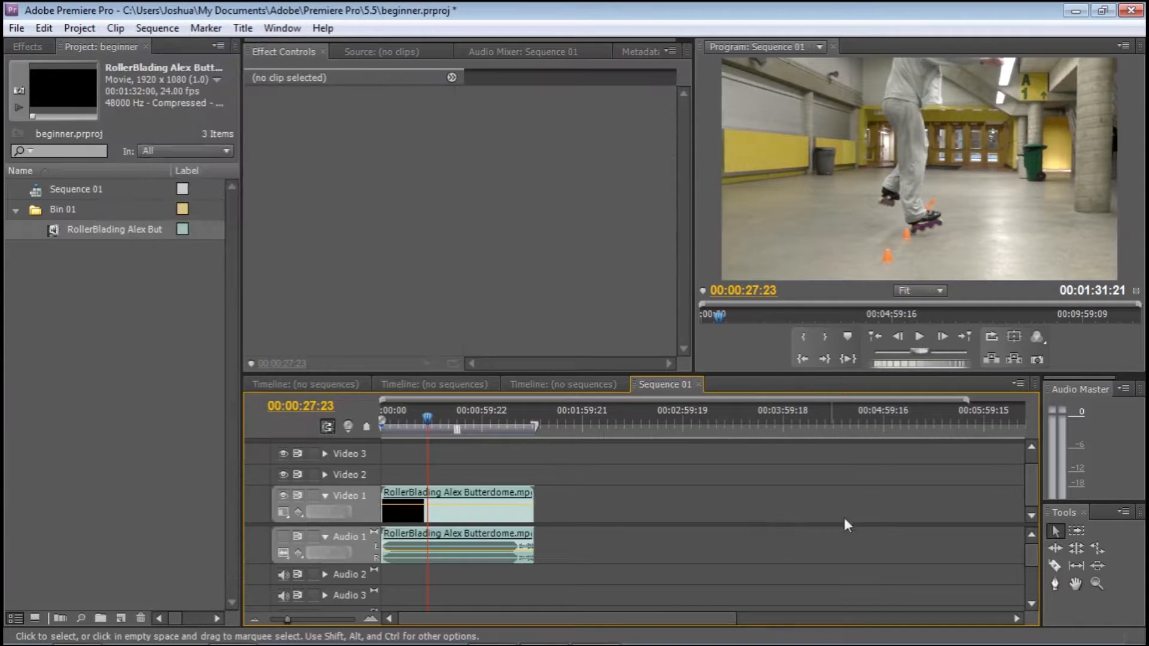
Split the RollerBlading clip at about 00:00:40:23 with the Razor tool and return to the Selection tool.
click(1062, 570)
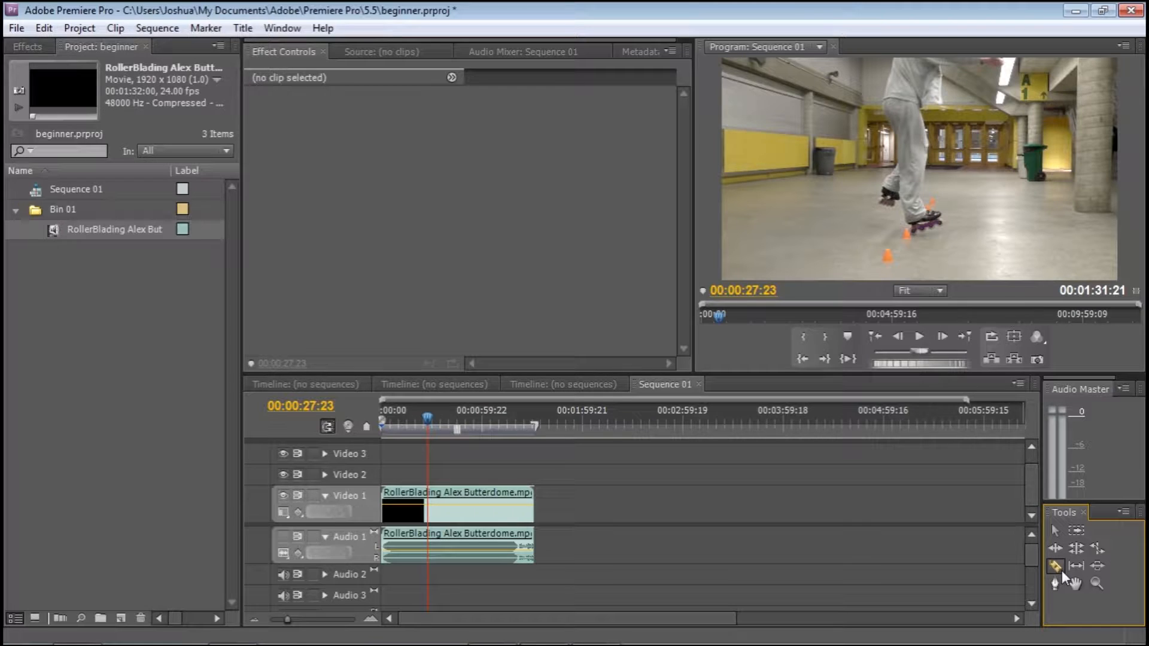
click(449, 505)
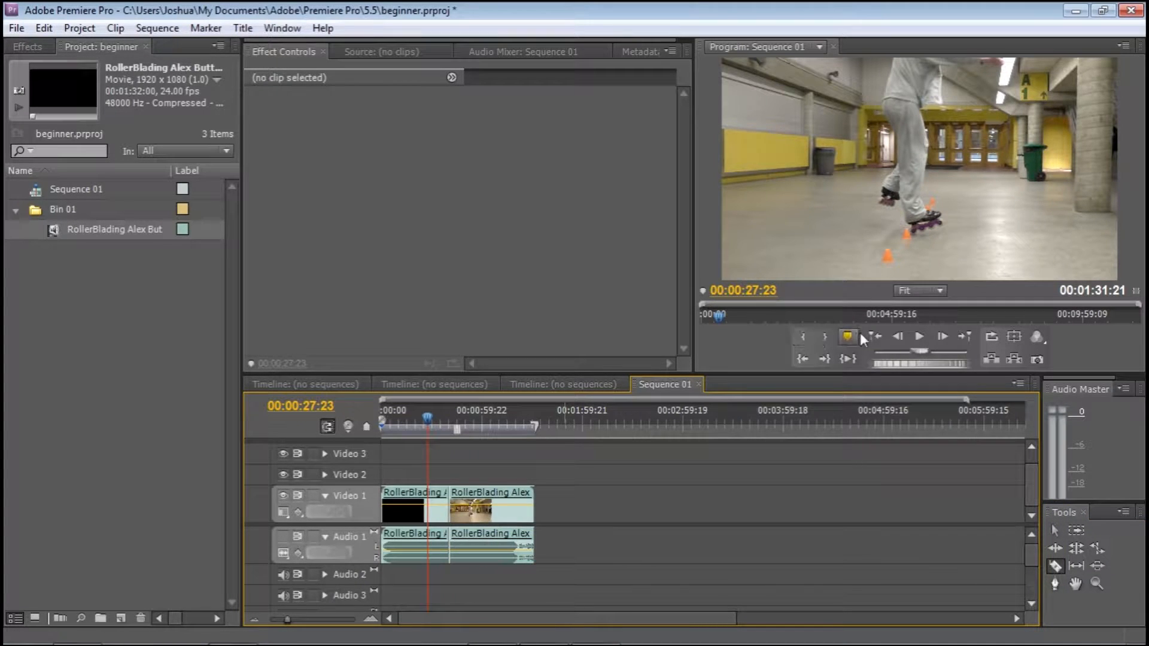
click(1055, 530)
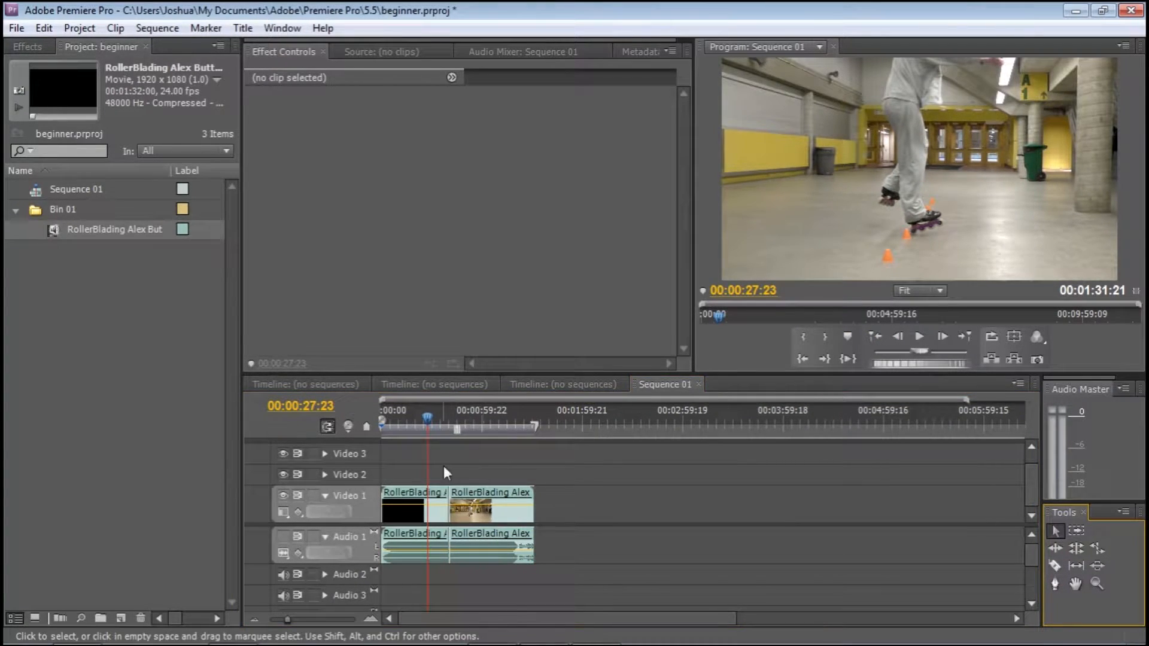
Move the second clip segment away from the first along the timeline and back against it.
drag(476, 516, 567, 515)
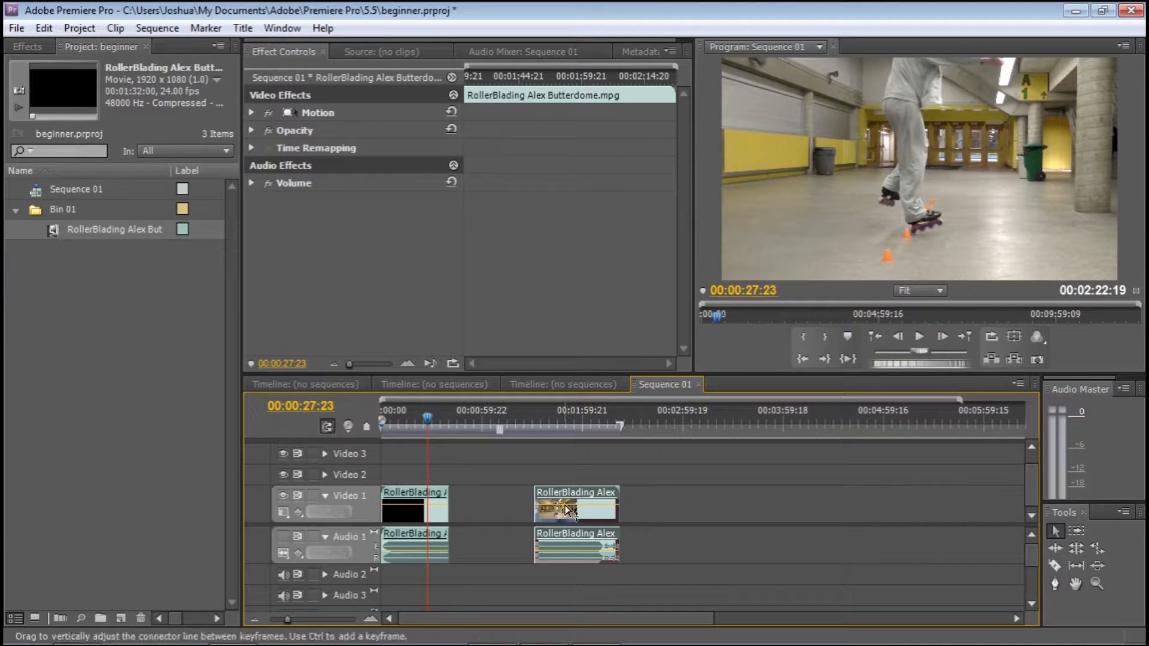
drag(556, 515, 482, 512)
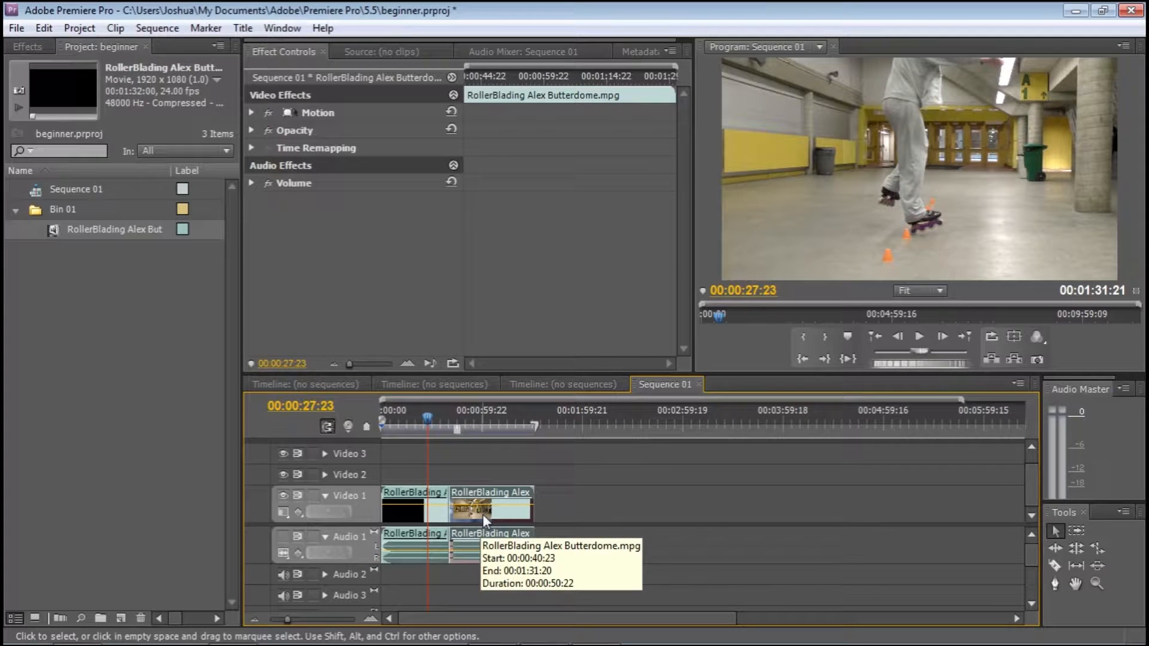
Unlink the second RollerBlading segment's video and audio, and move the video alone to start at 00:01:31:21.
right_click(483, 515)
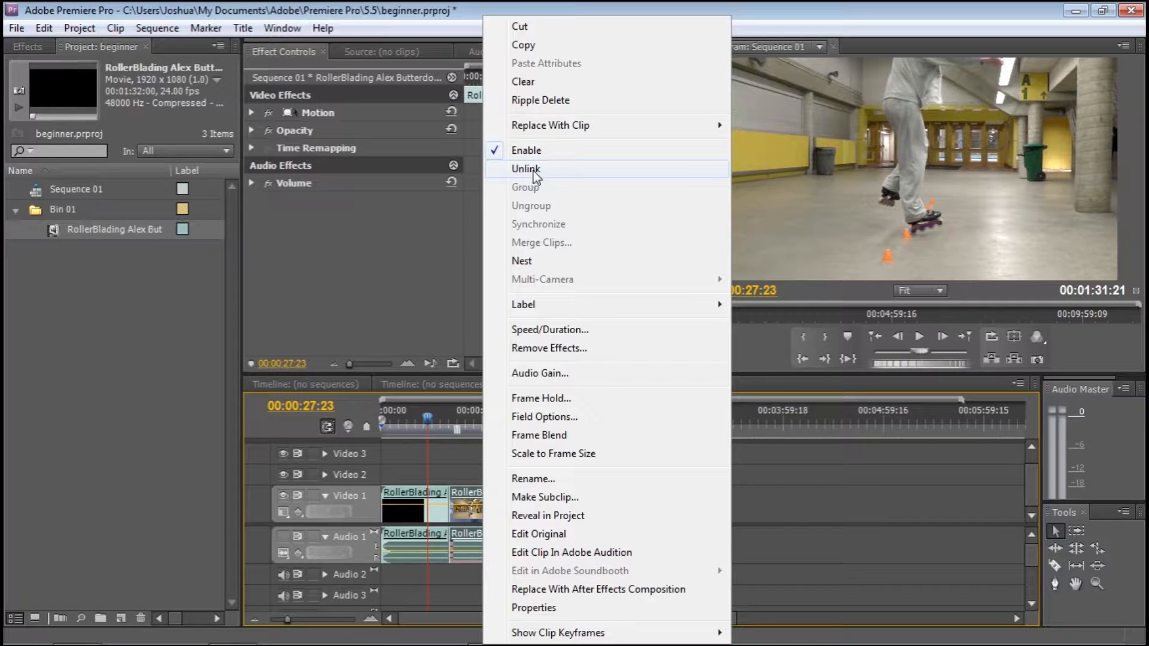
click(563, 169)
drag(522, 509, 576, 513)
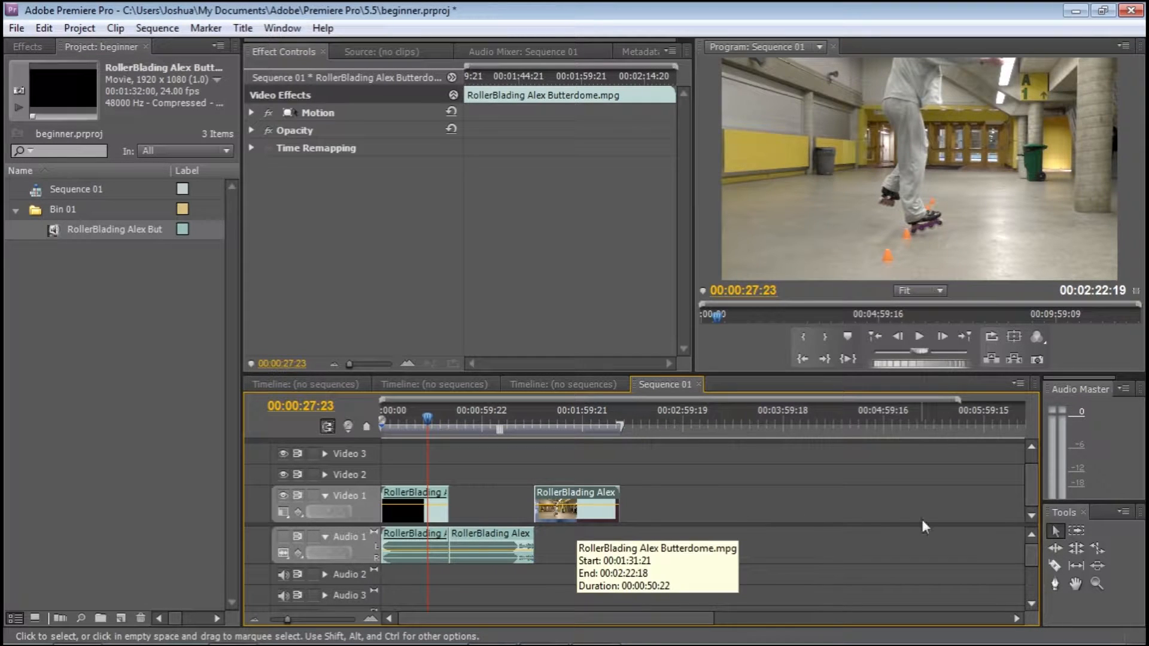
Split the second segment's unlinked audio near its middle with the Razor tool and return to the Selection tool.
click(1054, 565)
click(488, 538)
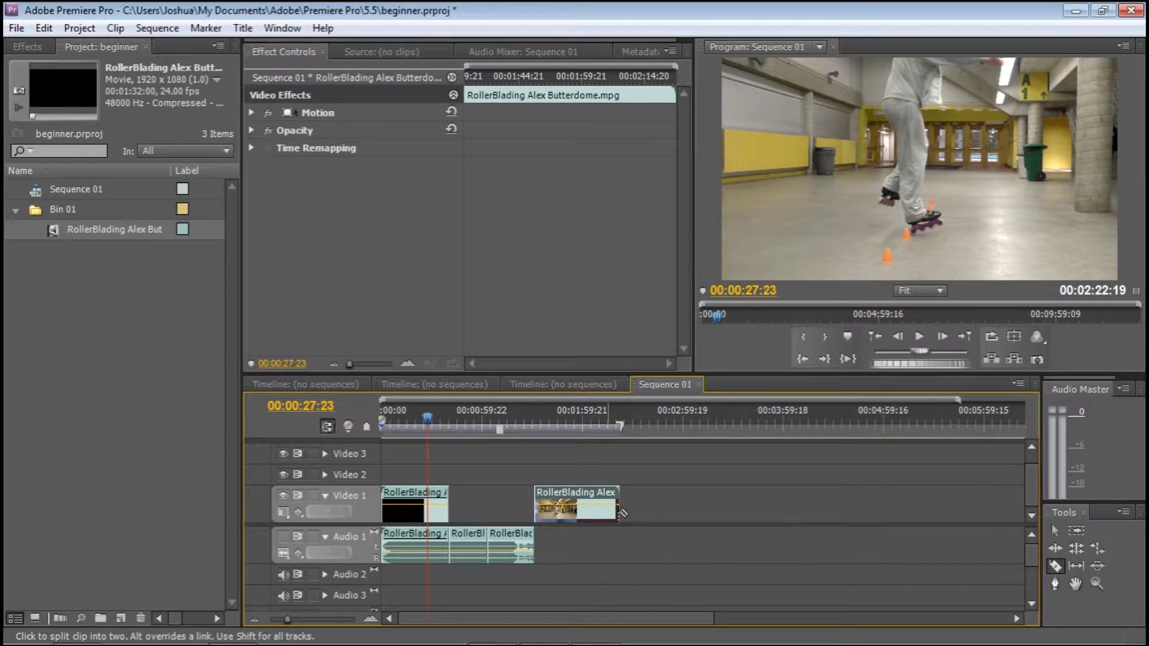
click(1056, 531)
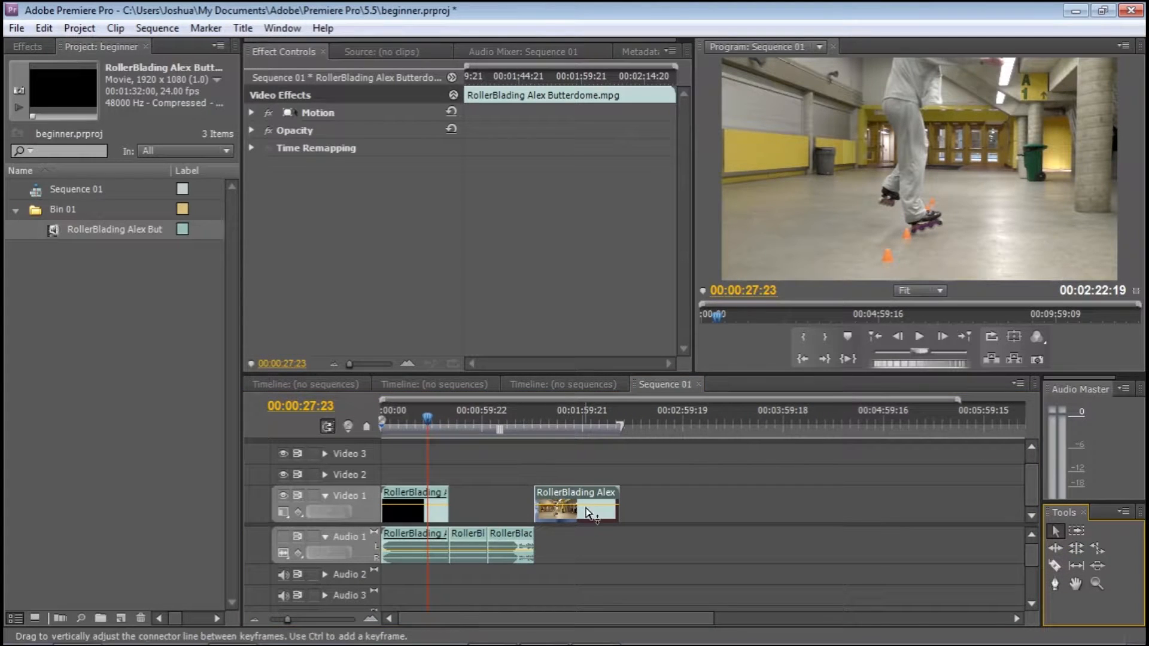
Move the detached video segment back against the first segment on Video 1, keeping the Selection tool active.
drag(568, 512, 485, 509)
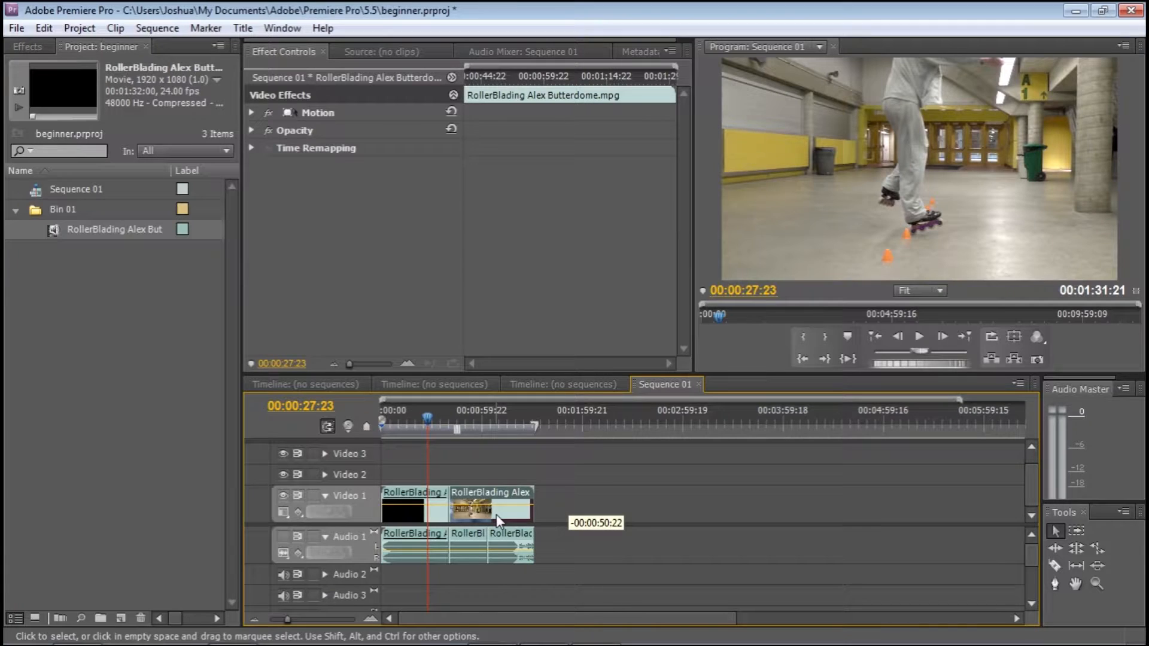
click(1075, 534)
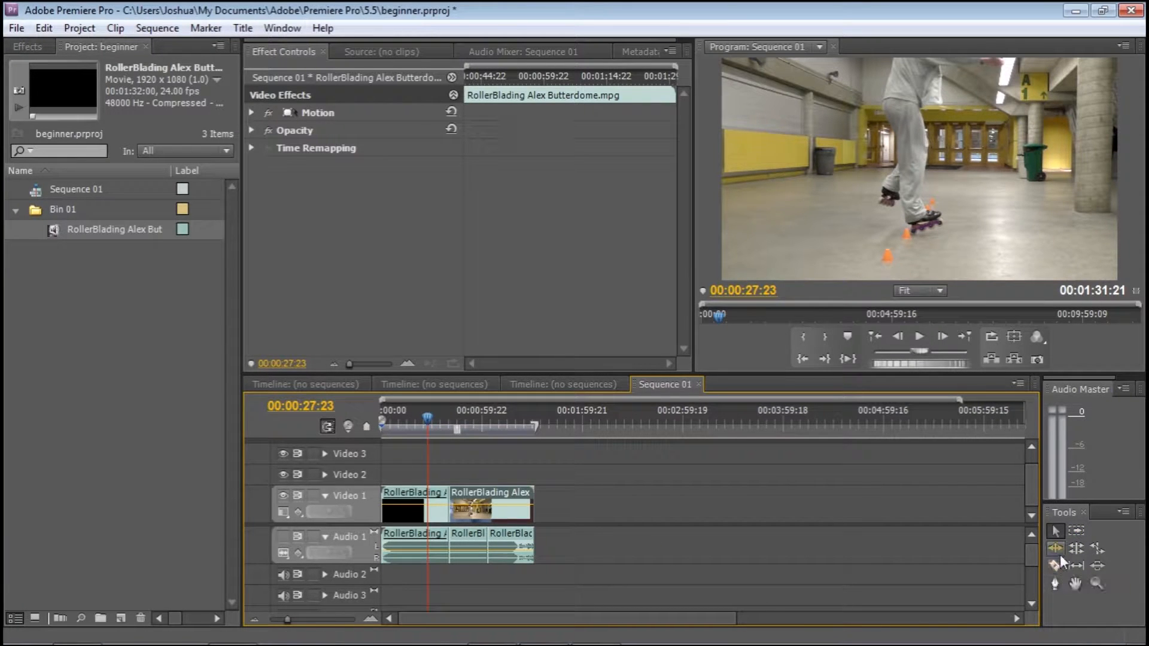
click(1055, 530)
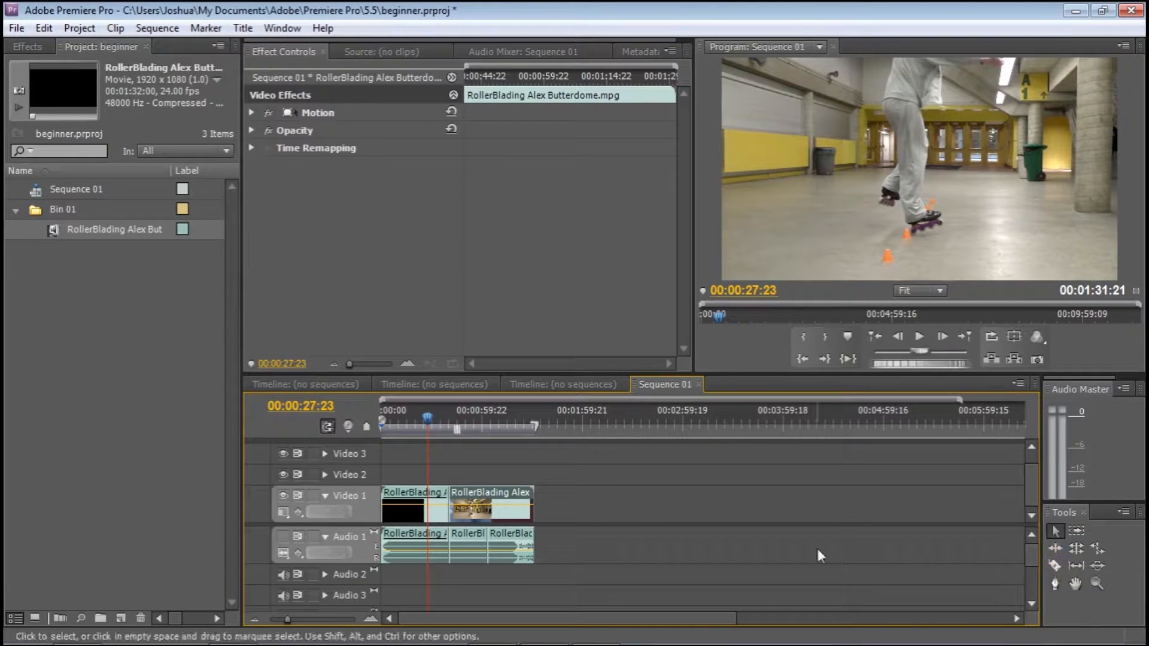
Split the first RollerBlading segment at 00:00:19:00 with the Razor tool and return to the Selection tool.
click(1055, 566)
click(414, 506)
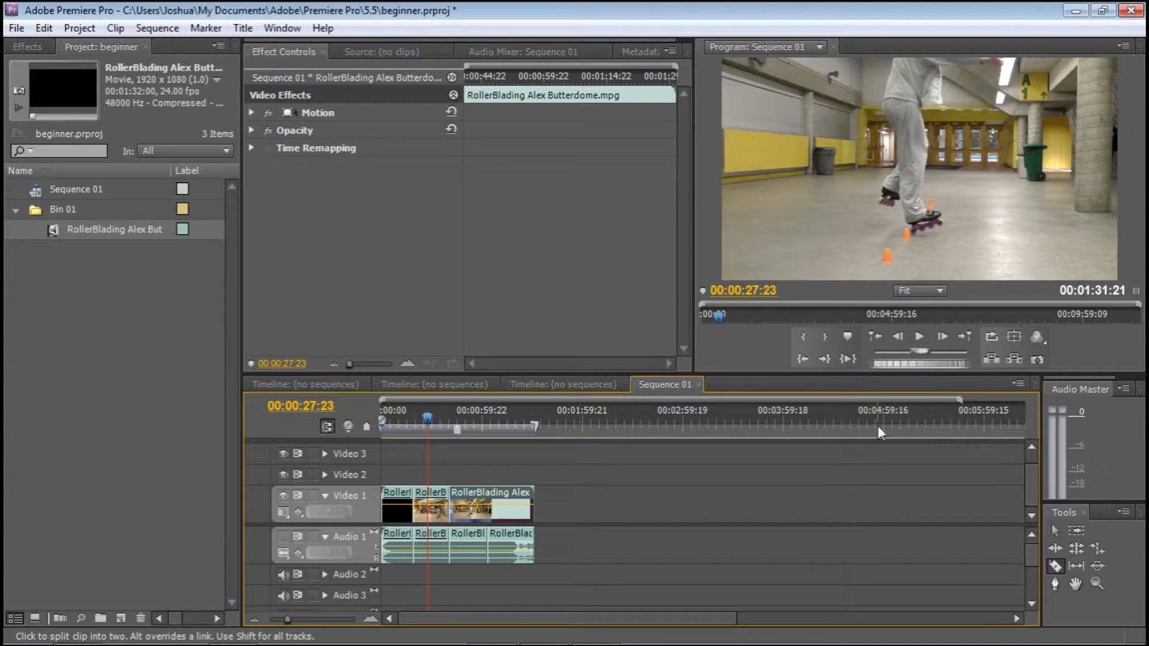
click(1057, 532)
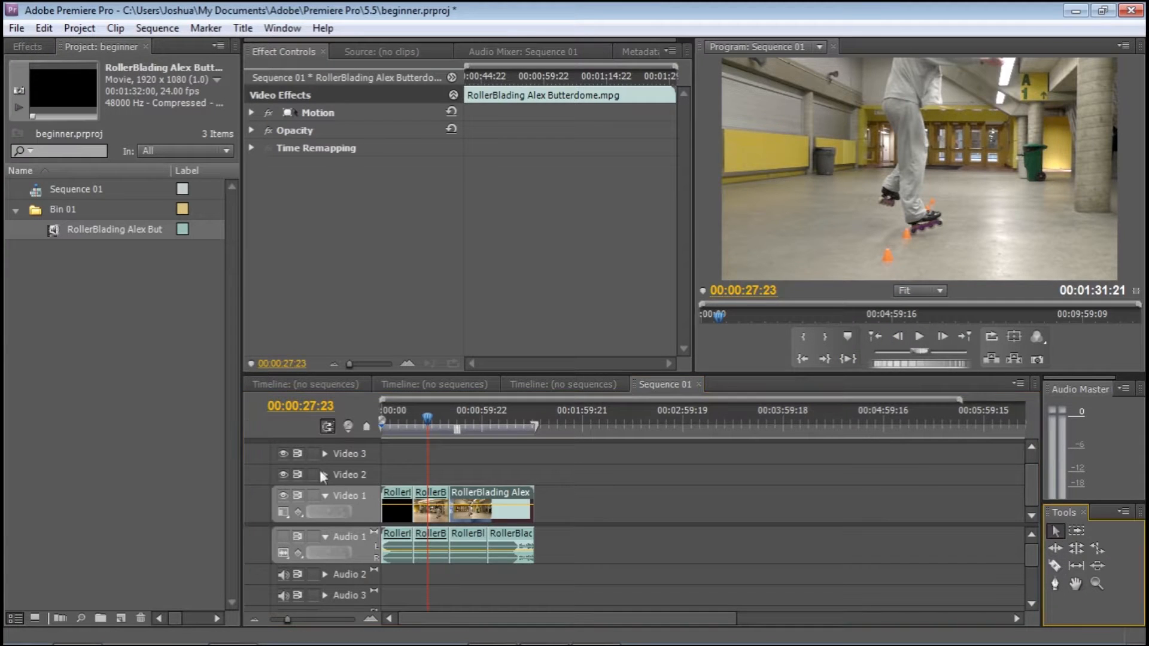
Clear the middle segment running from 00:00:19:00 to 00:00:40:22 without closing the gap.
click(429, 514)
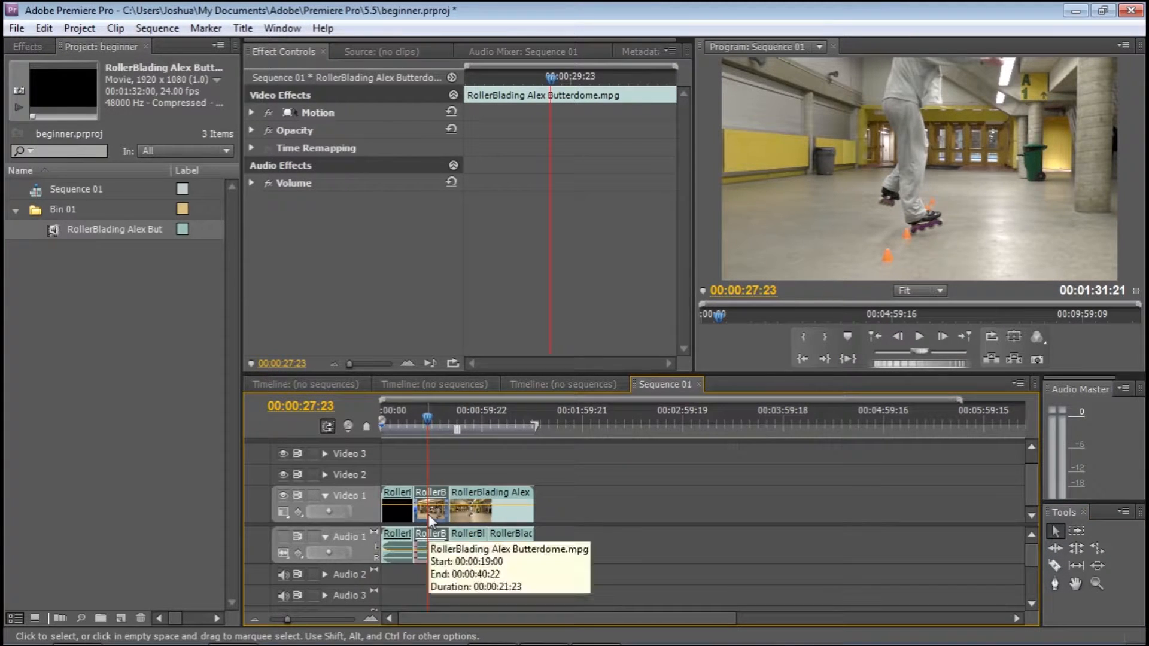
right_click(429, 515)
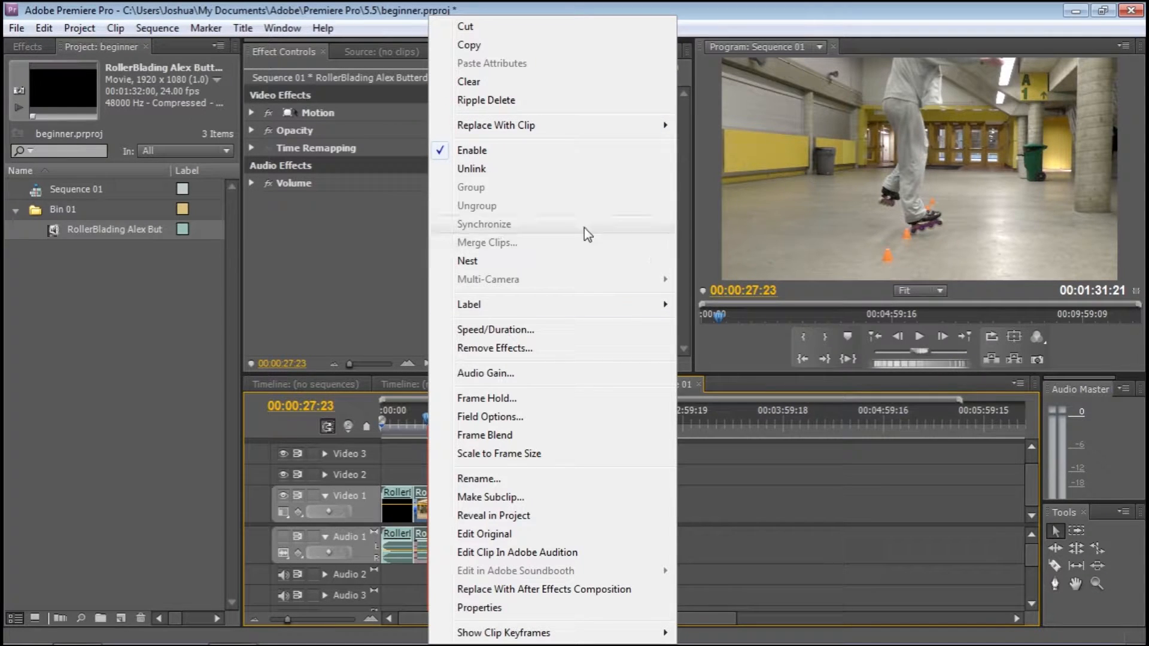
click(527, 81)
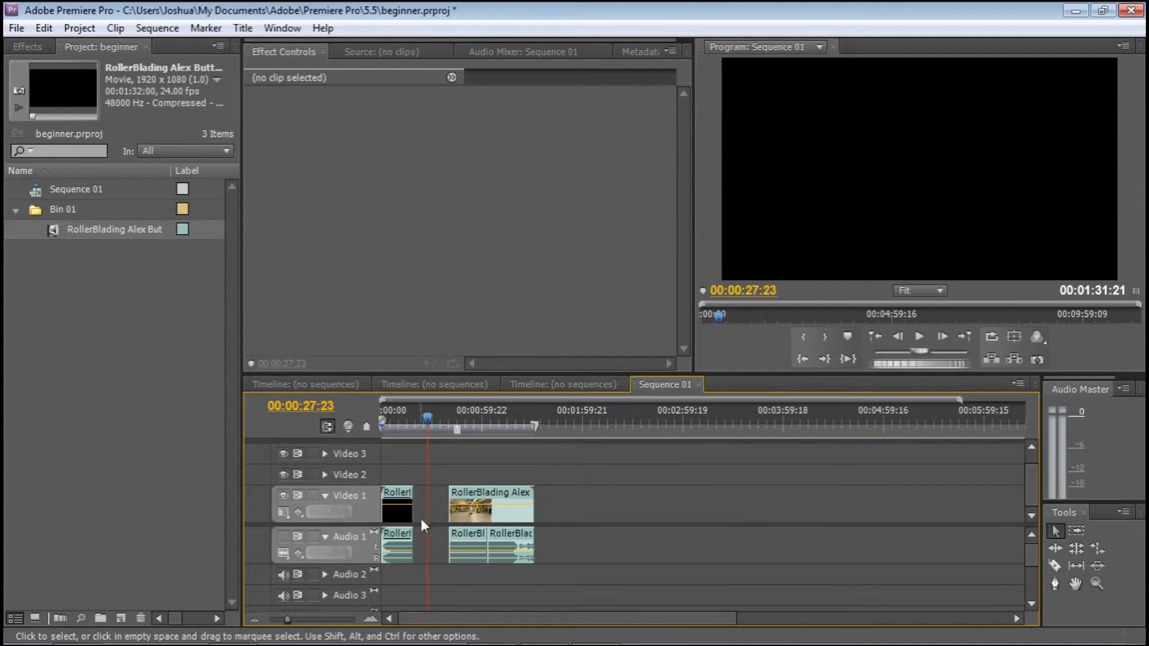
Play the sequence from before the gap into it, stop at 00:00:21:03, and undo the clearing of the middle segment.
click(405, 428)
key(space)
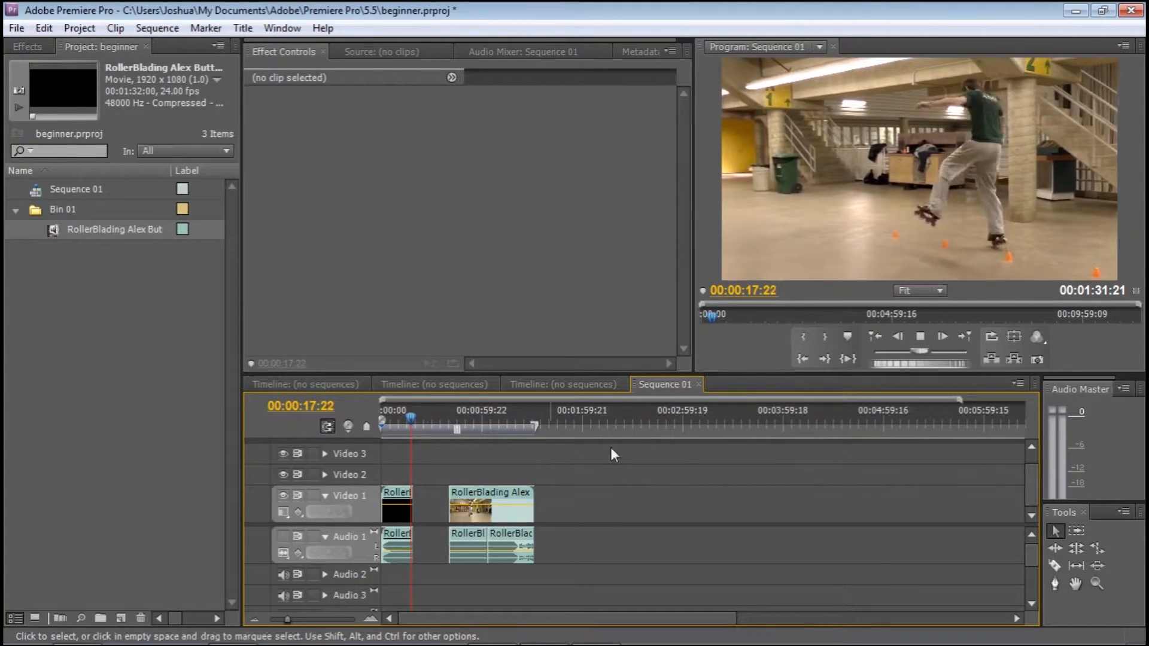
click(953, 160)
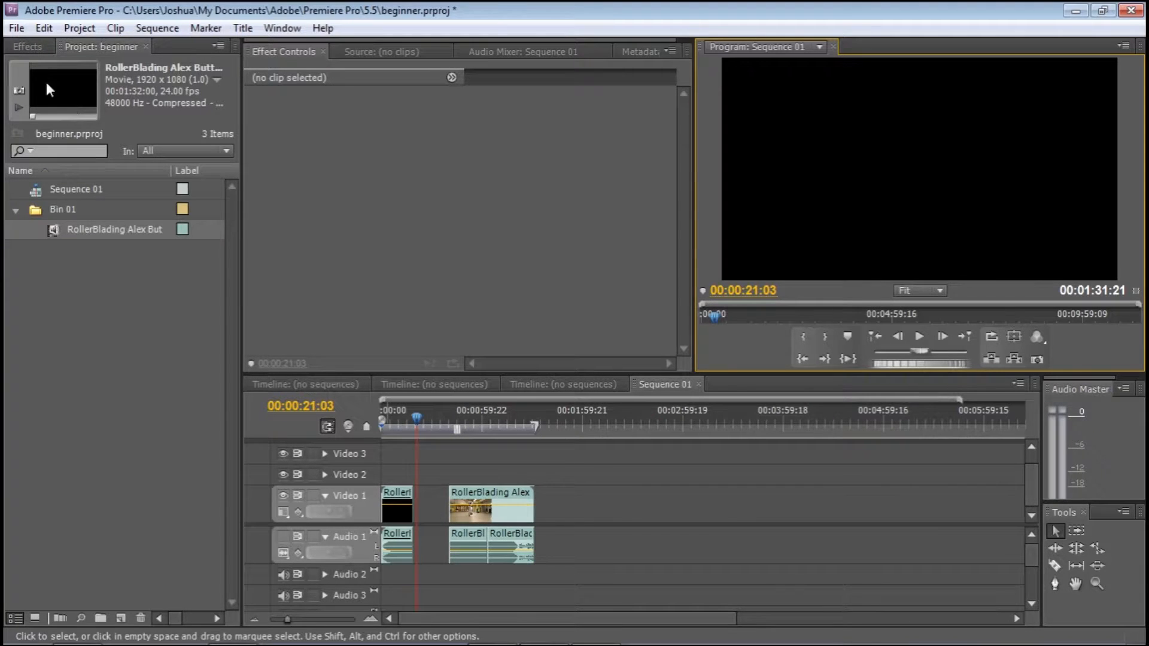
click(41, 28)
click(42, 45)
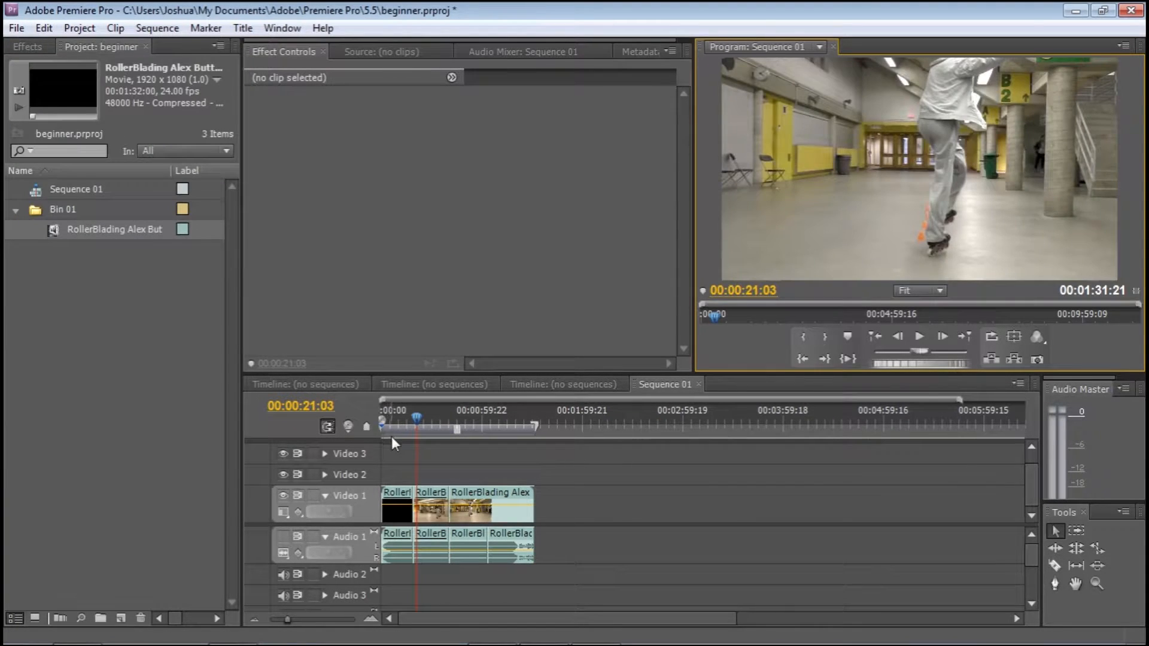
Ripple delete the middle segment so the following clips close the gap, and undo the ripple delete.
click(436, 516)
right_click(436, 517)
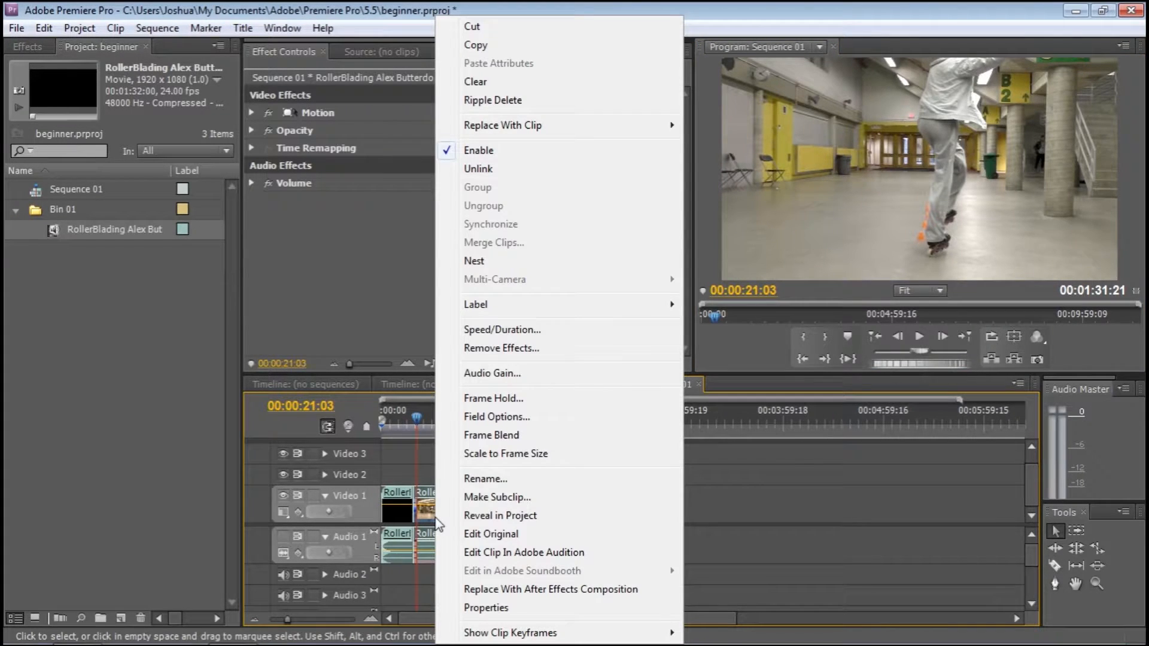
click(506, 108)
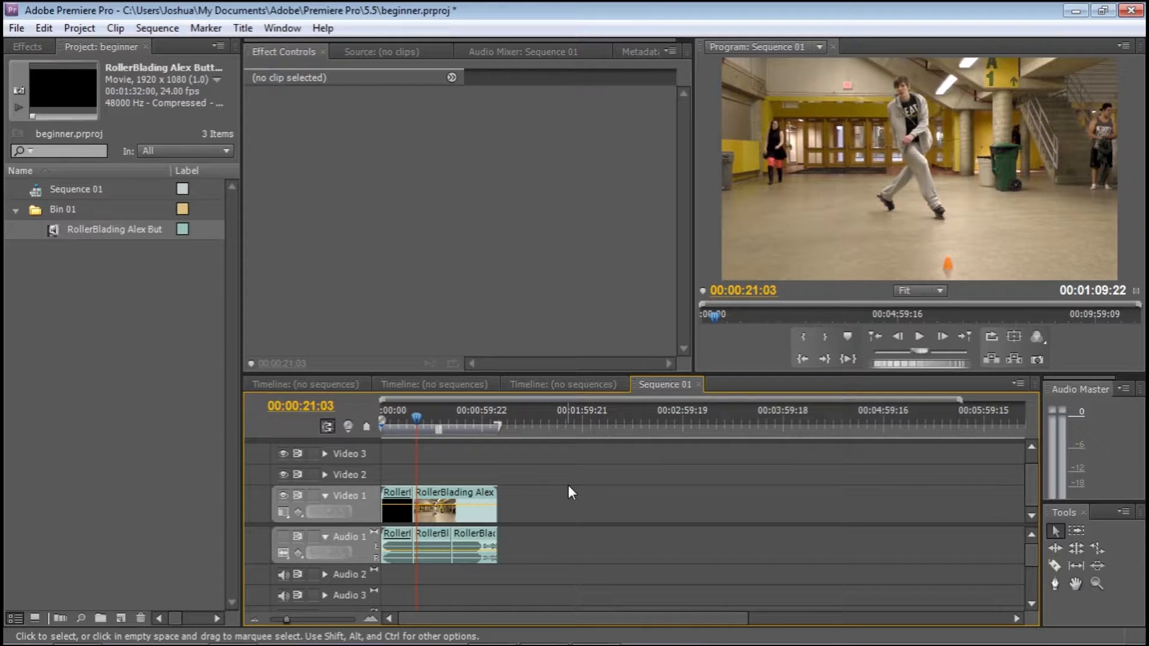
key(ctrl+z)
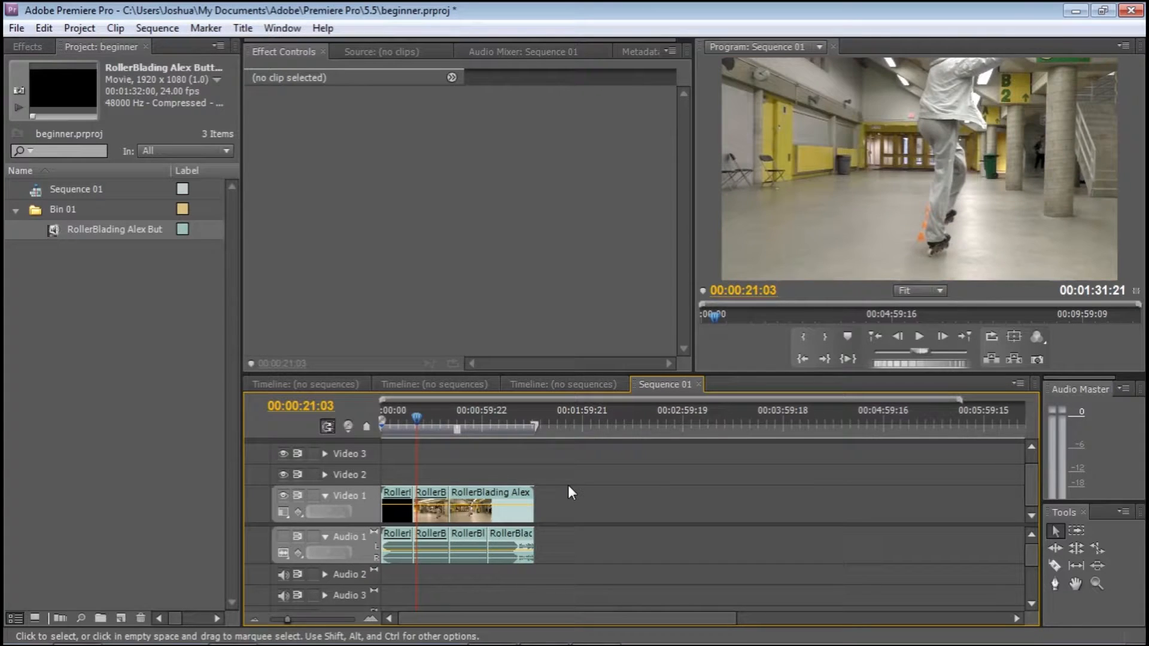
Redo the ripple delete of the middle segment and undo it again.
click(44, 28)
click(220, 69)
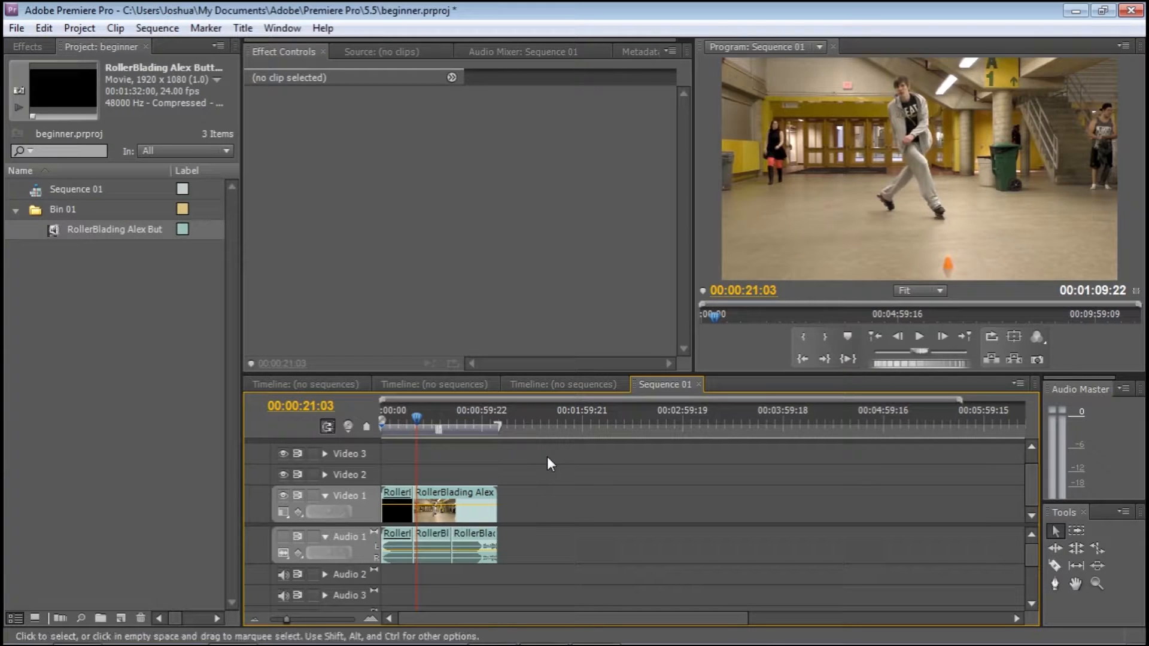
key(ctrl+z)
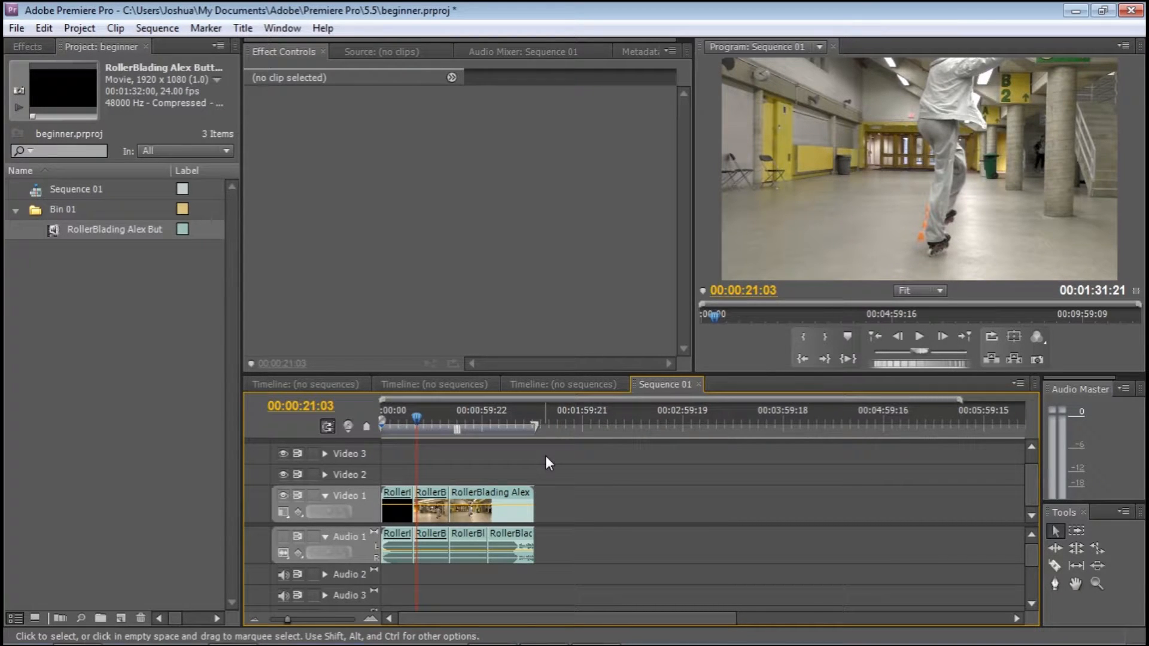
Show the Effects list, check that it is enabled, and expand the Dissolve group under Video Transitions.
click(34, 51)
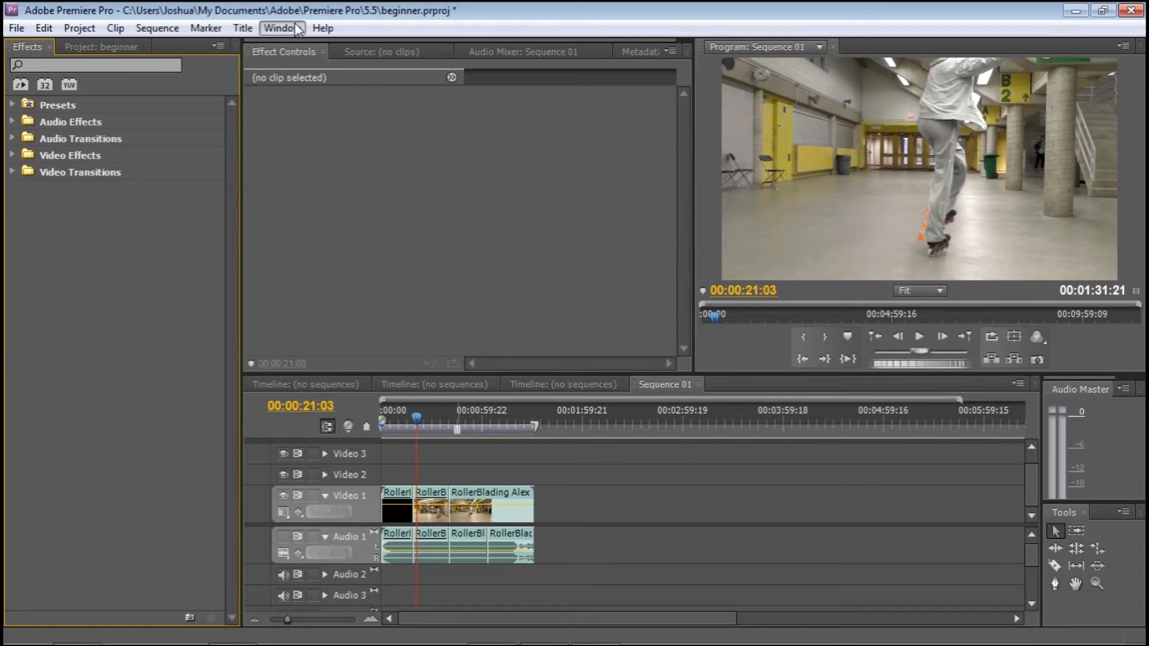
click(283, 28)
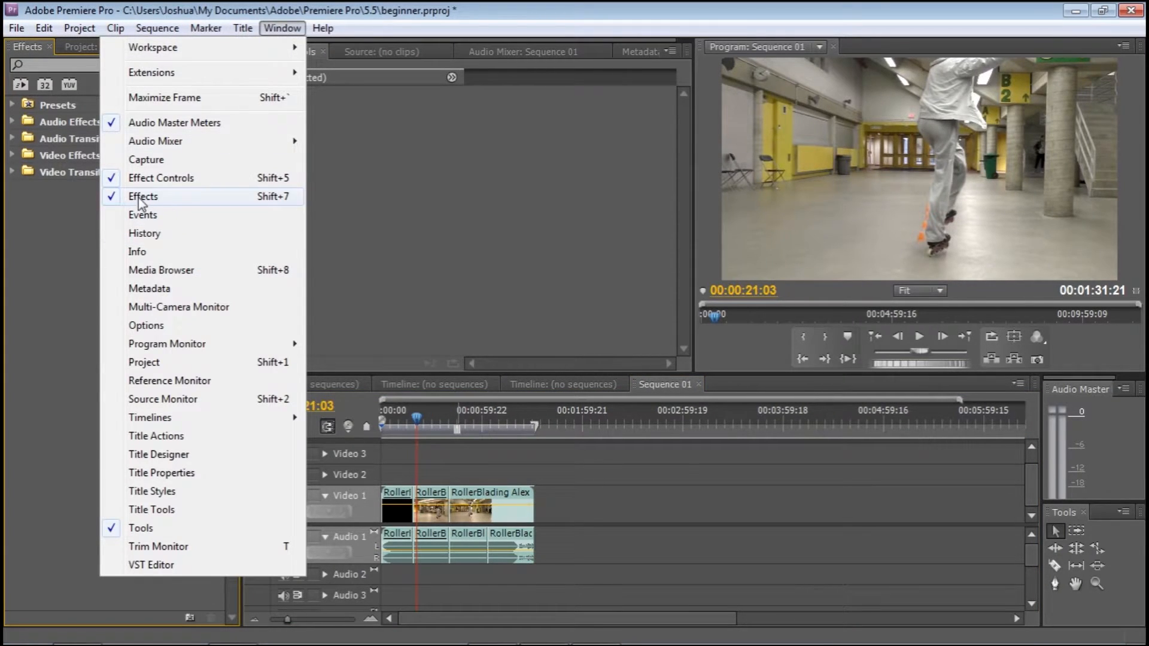
click(64, 202)
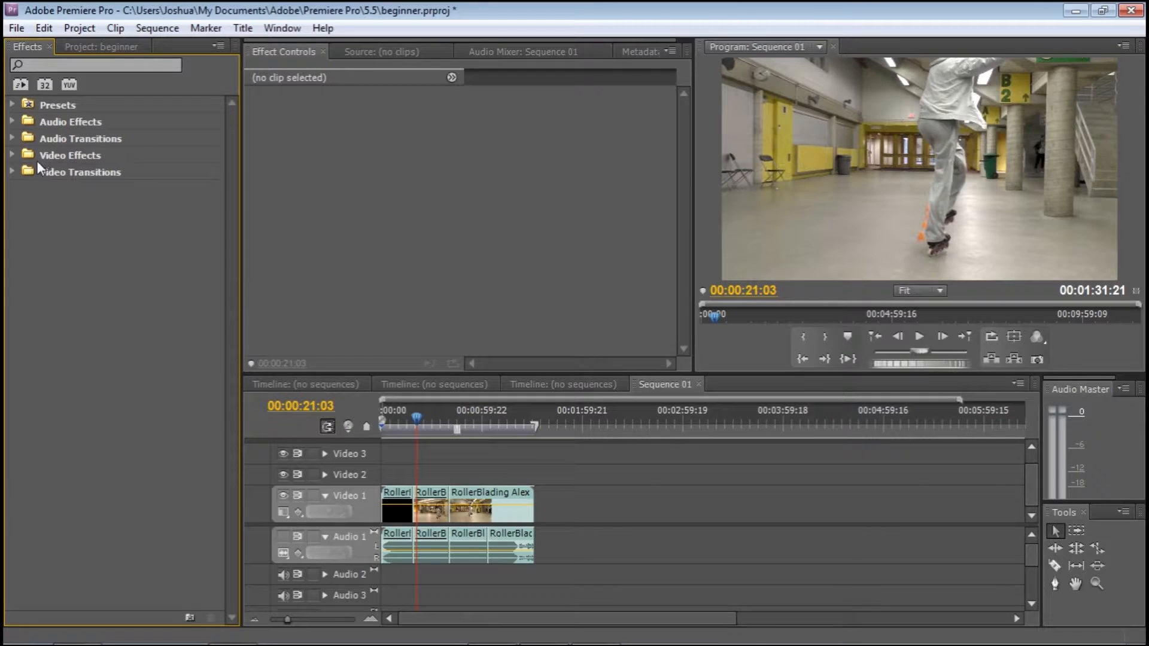
click(14, 171)
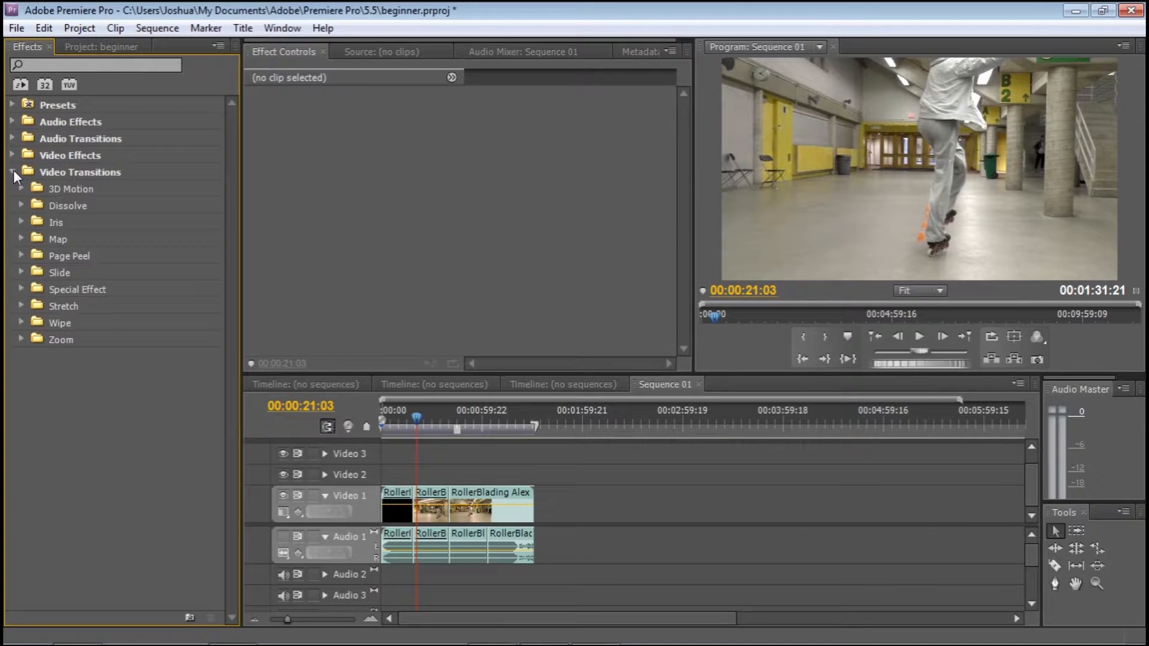
click(21, 206)
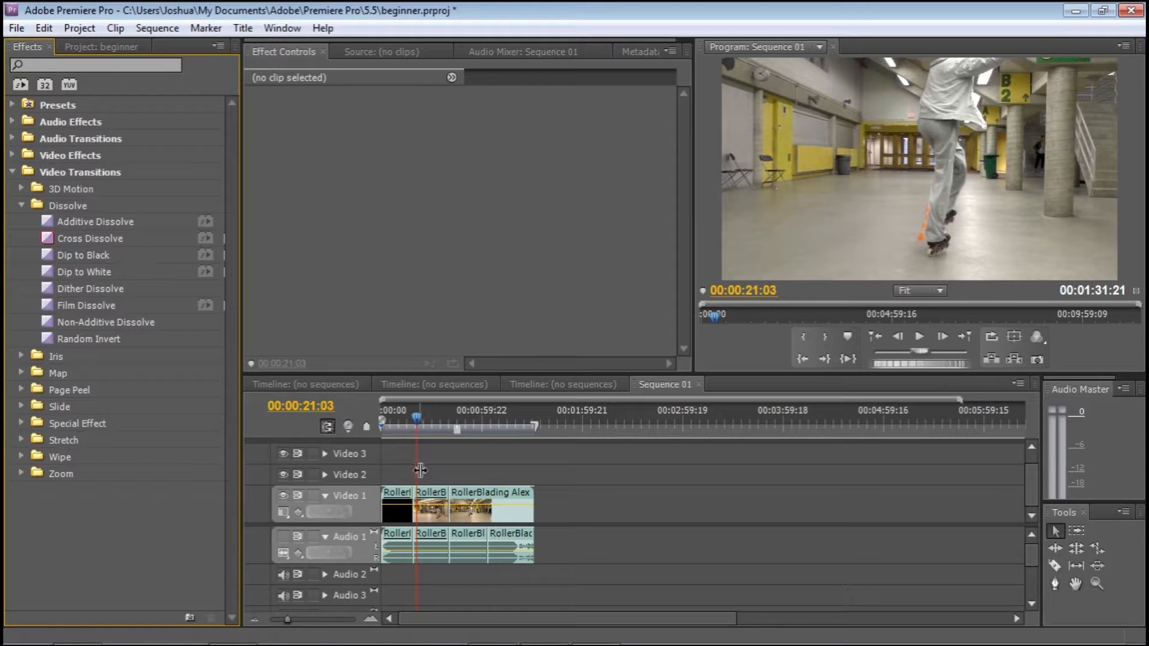
Examine the timeline's clips at a closer zoom and scrub the playhead around the cut at 00:00:19:00.
drag(286, 621, 292, 619)
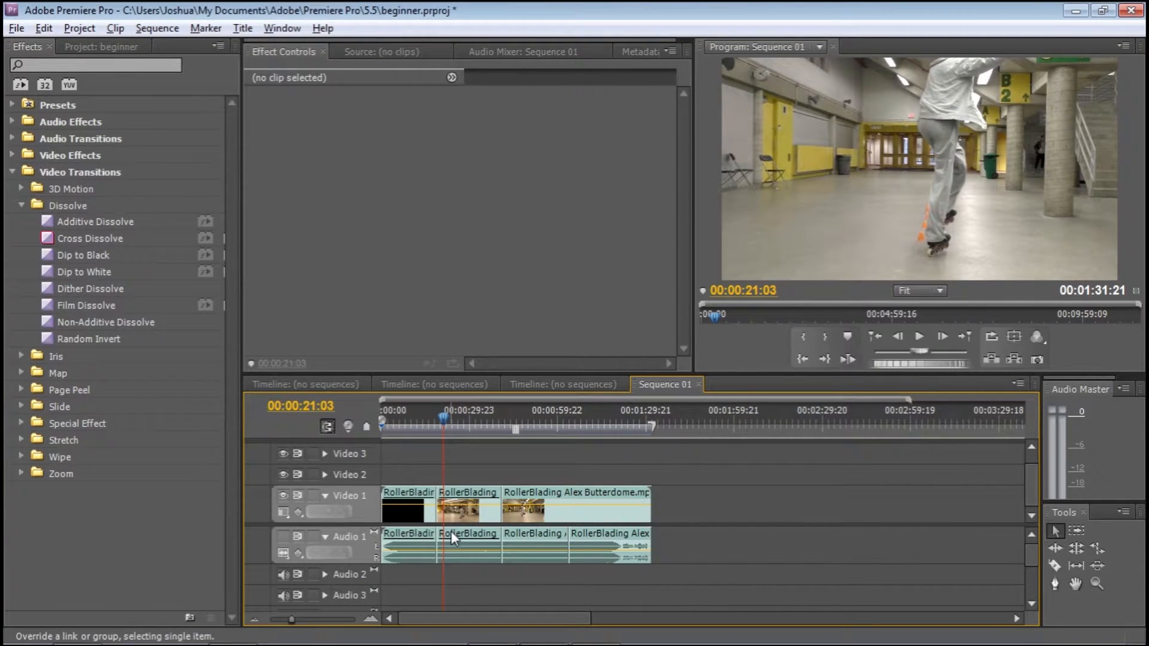
scroll(451, 530, right, 2)
scroll(450, 530, up, 1)
scroll(450, 530, down, 1)
scroll(451, 530, up, 3)
scroll(451, 530, down, 3)
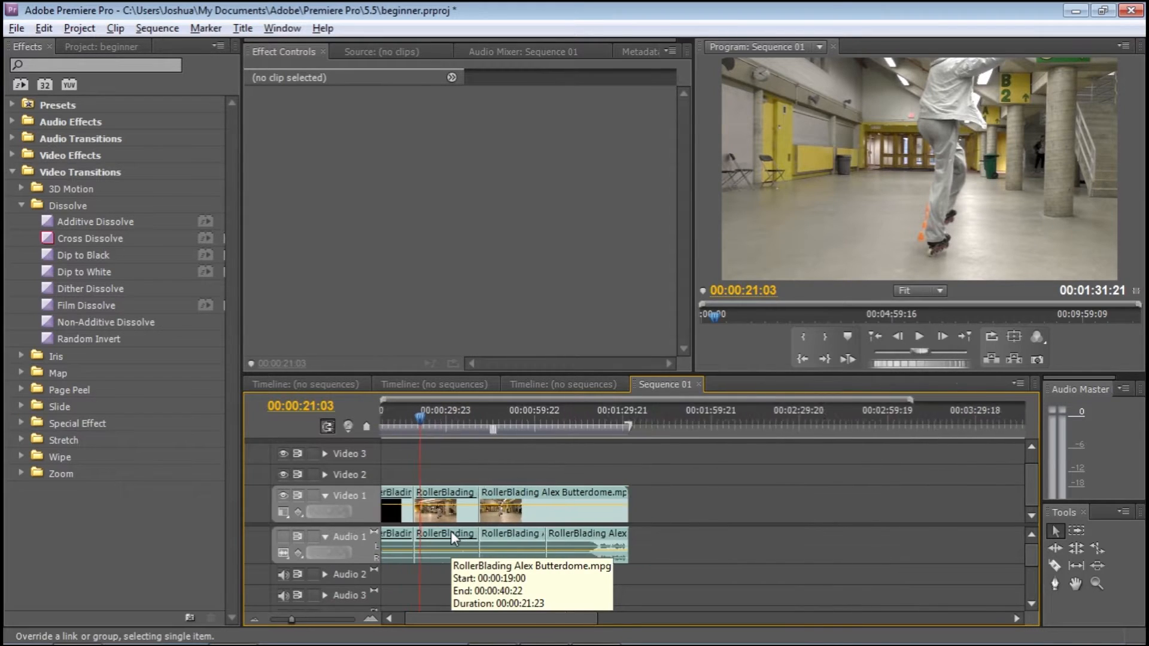
scroll(451, 530, up, 3)
drag(438, 621, 427, 621)
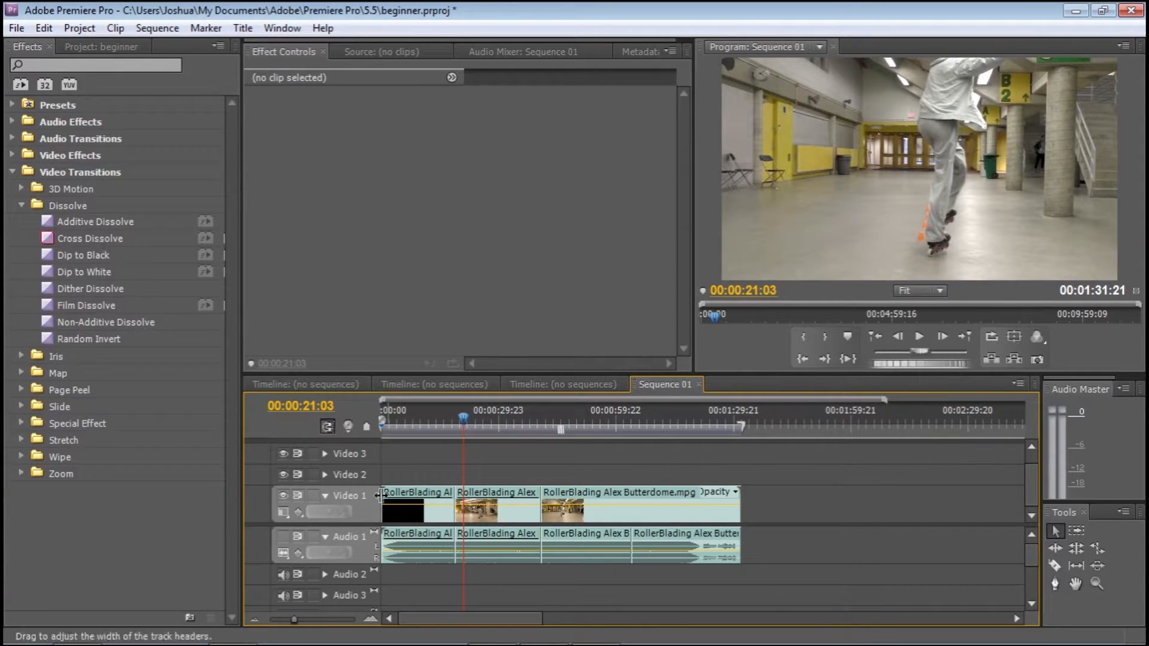
click(451, 425)
drag(450, 418, 453, 417)
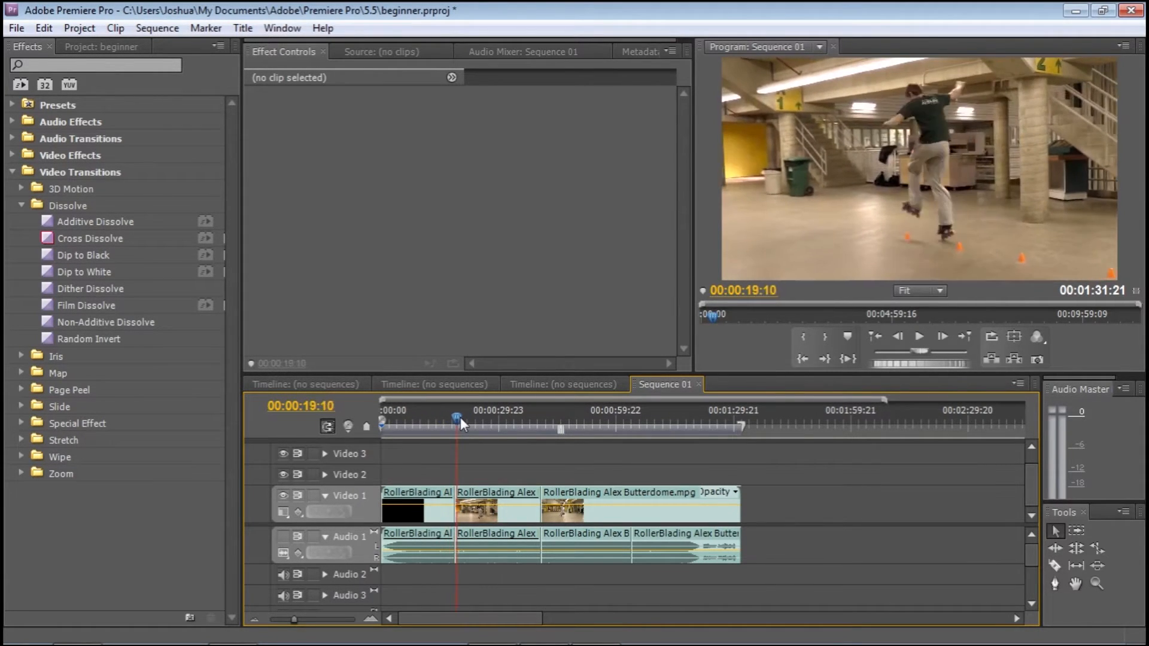
Move the middle segment beyond the end of the sequence and place the last video segment against the first at 00:00:19:00.
click(500, 515)
mouse_move(561, 516)
mouse_down()
mouse_move(514, 517)
mouse_move(546, 518)
mouse_up()
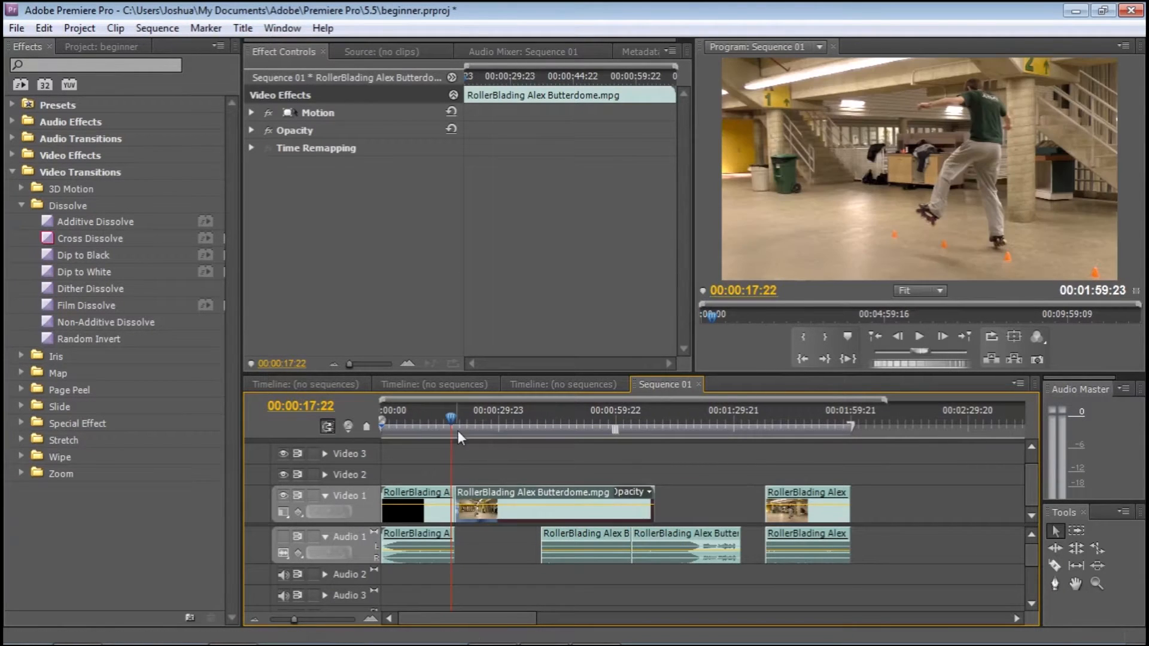
Apply the Cross Dissolve transition to the cut at 00:00:19:00 on Video 1 and preview it from 00:00:18:04.
drag(447, 414, 450, 420)
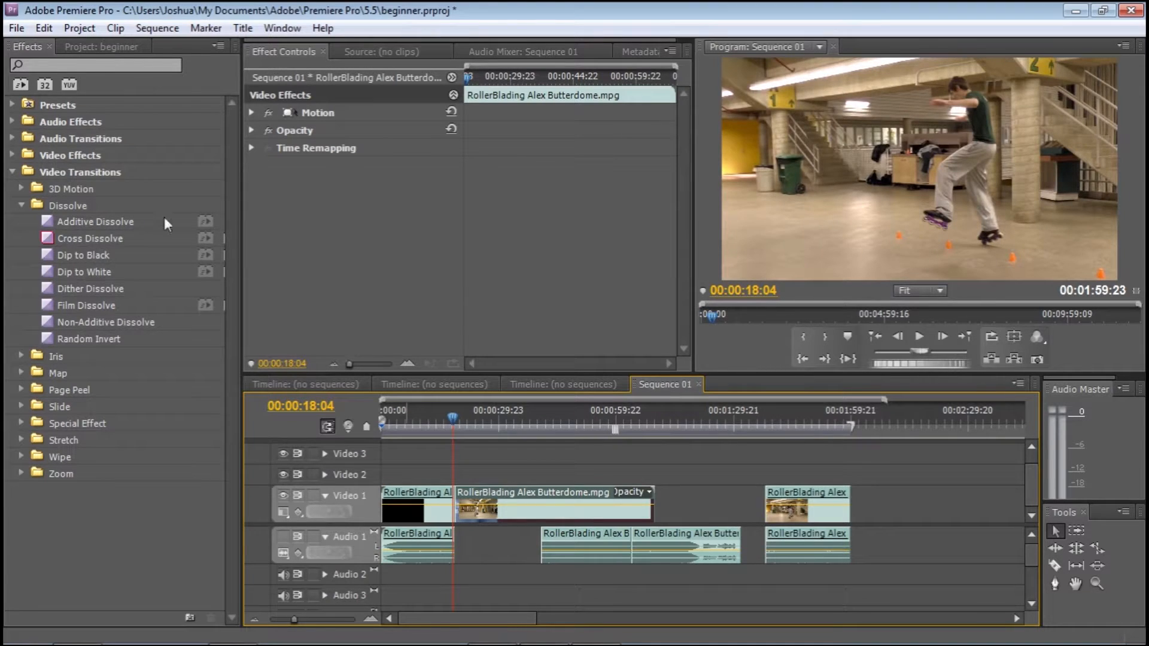
drag(103, 241, 457, 509)
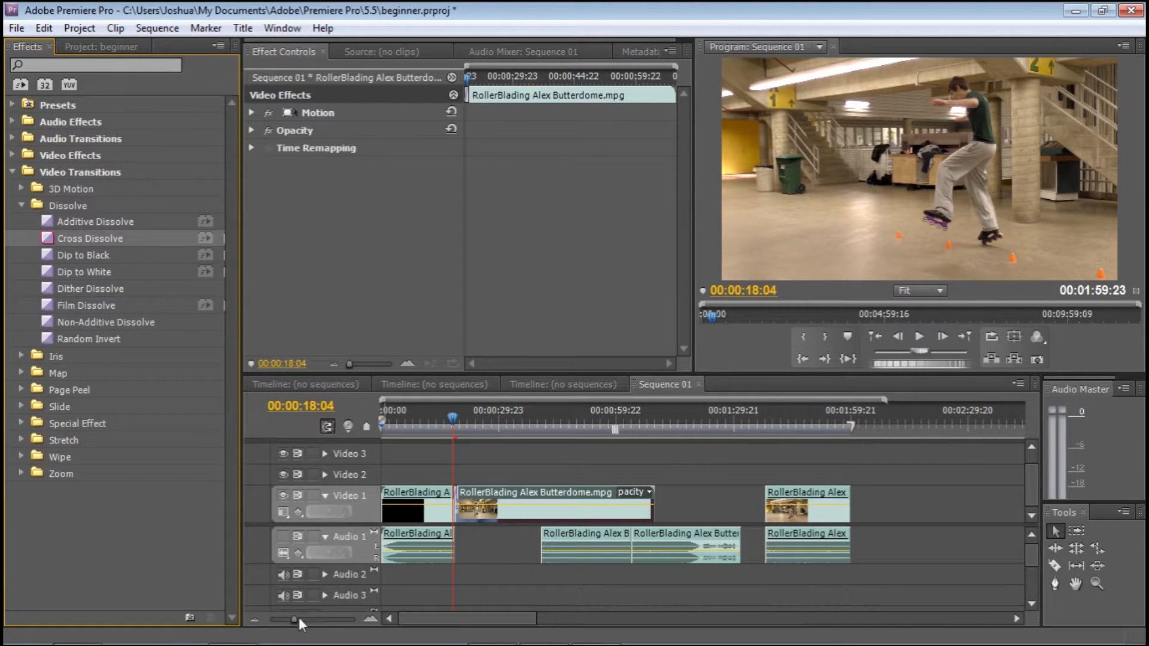
drag(294, 619, 321, 621)
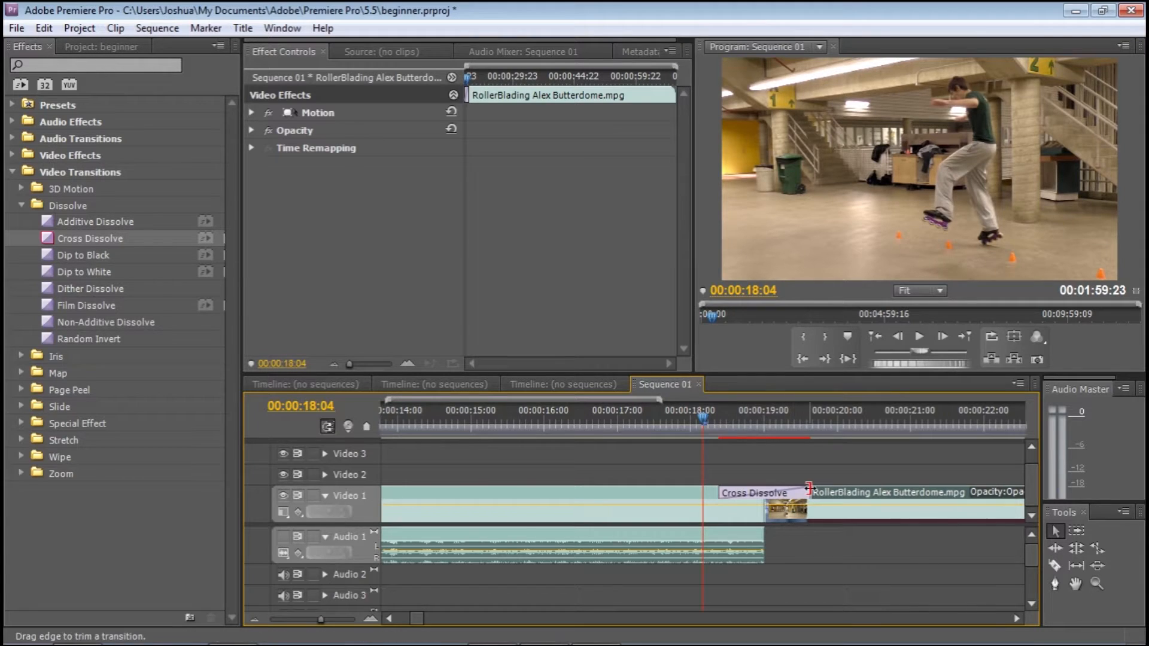
click(919, 337)
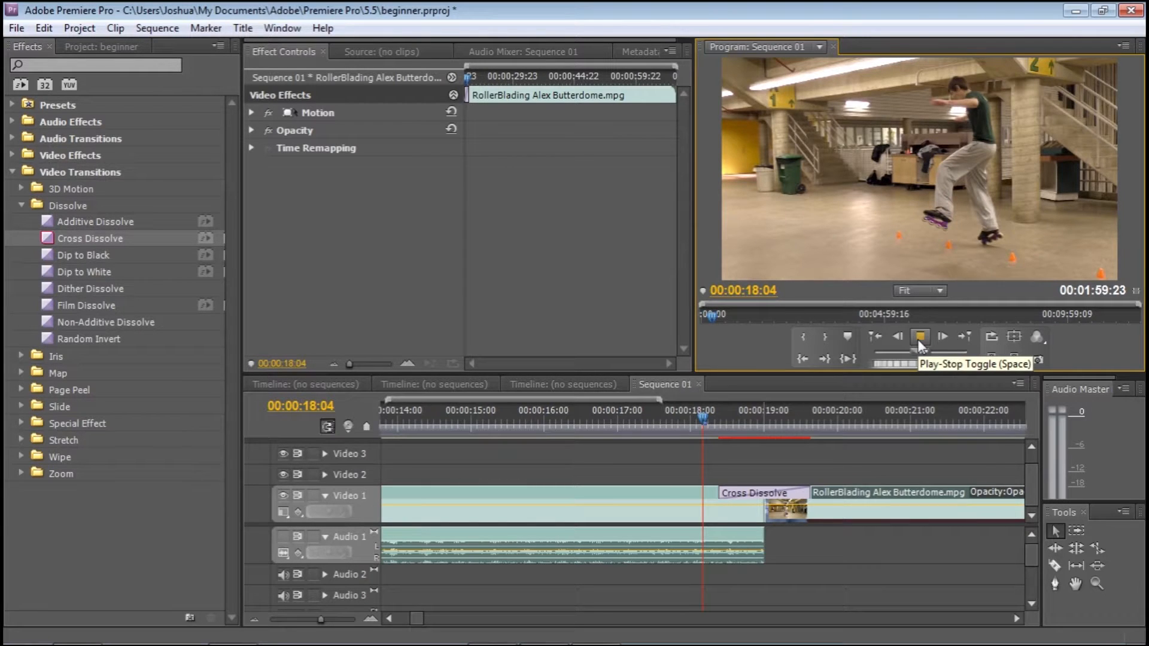
click(920, 337)
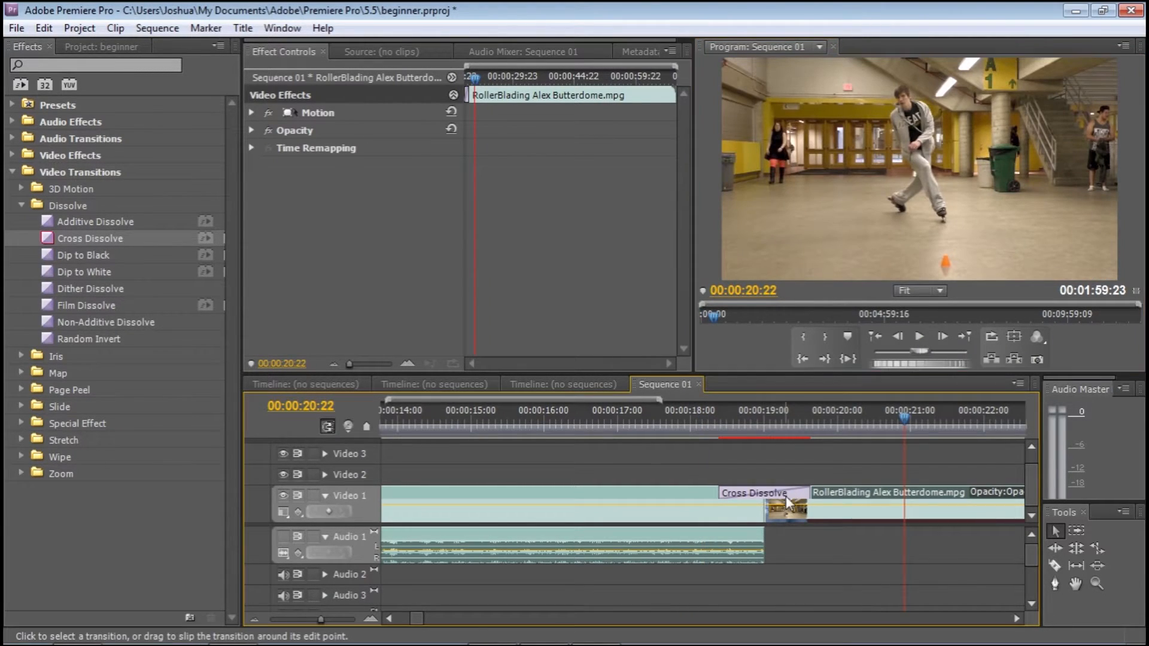
Lengthen the Cross Dissolve on Video 1 to a duration of 00:00:03:13 by extending its start earlier, and preview the transition.
click(735, 500)
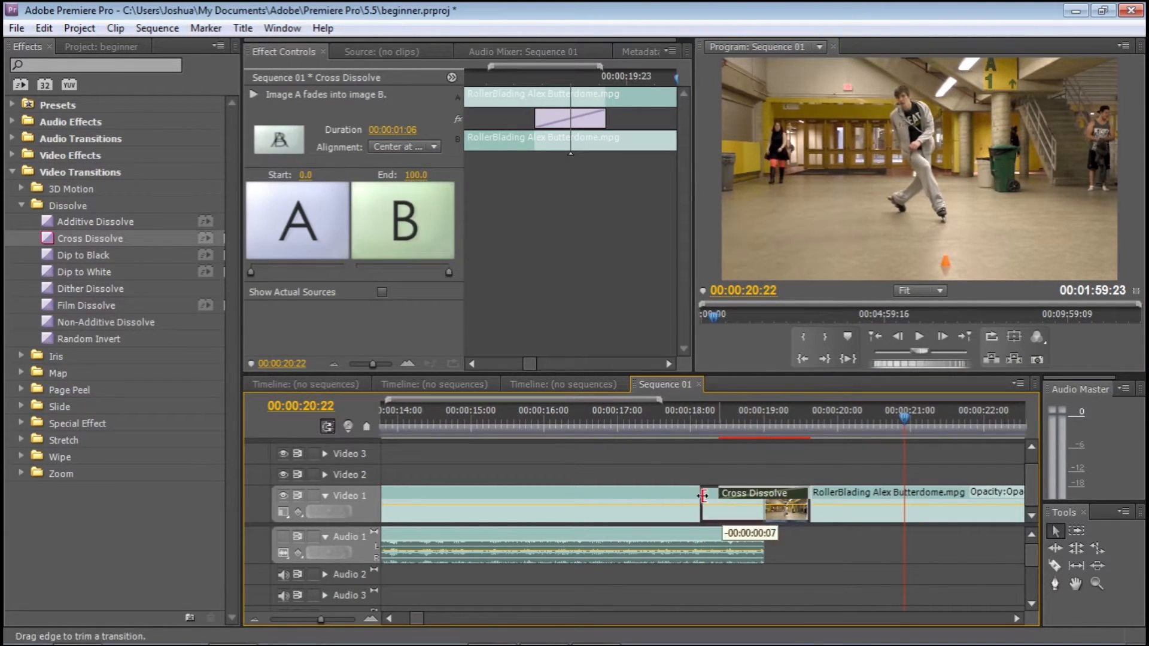
drag(703, 496, 551, 496)
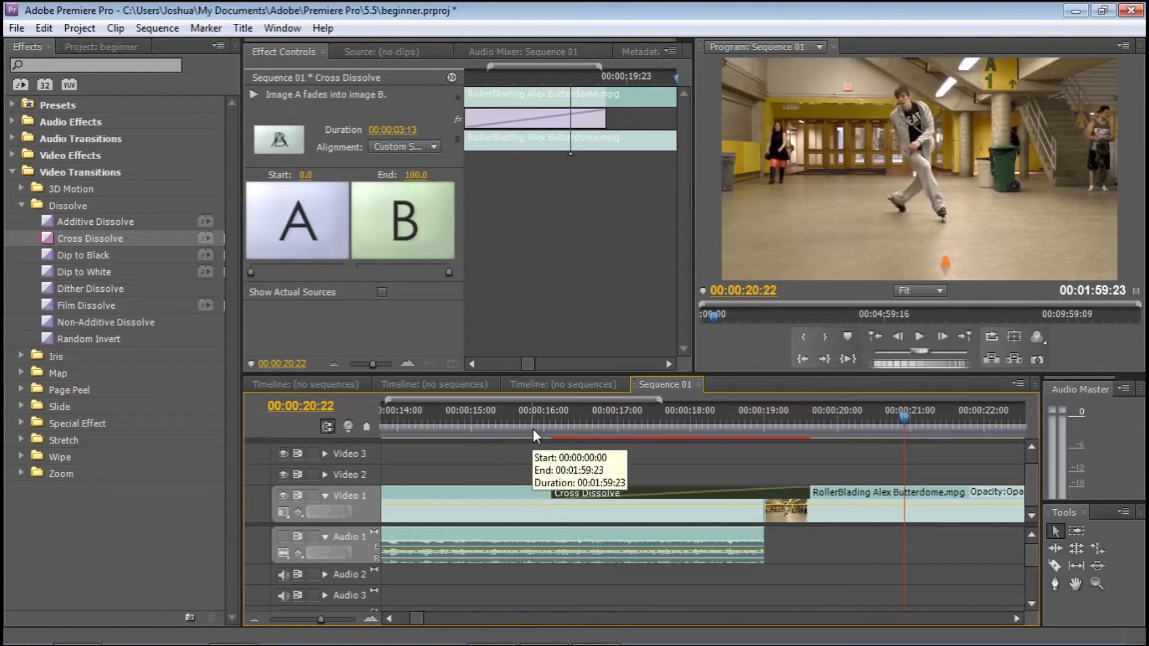
click(533, 428)
key(space)
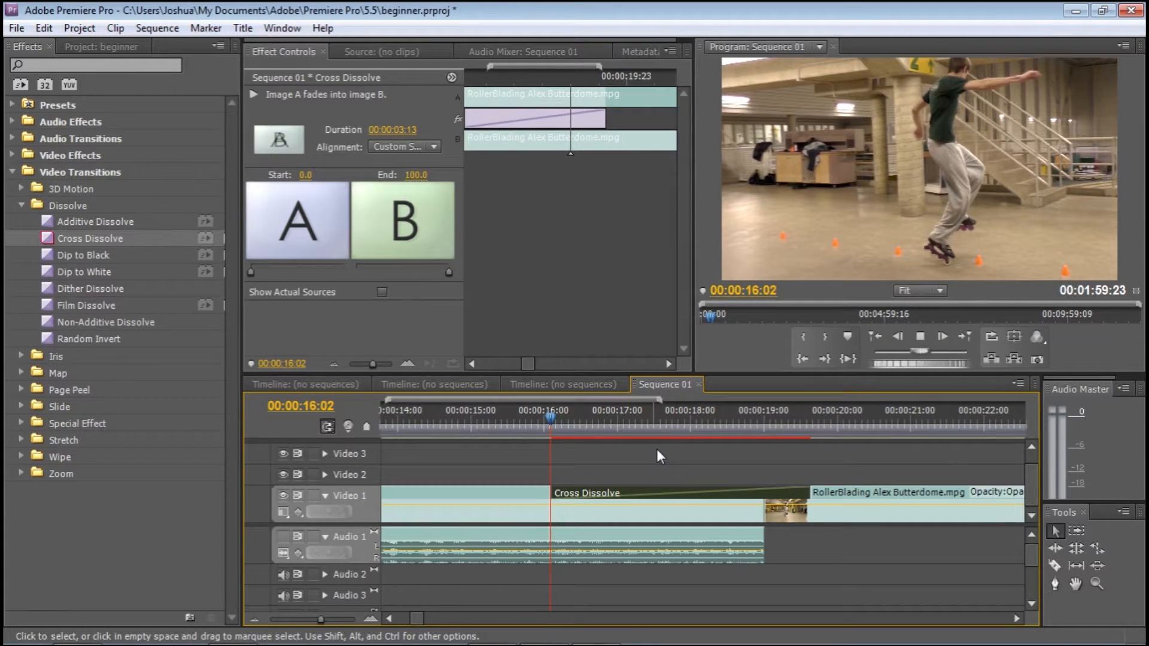
click(919, 339)
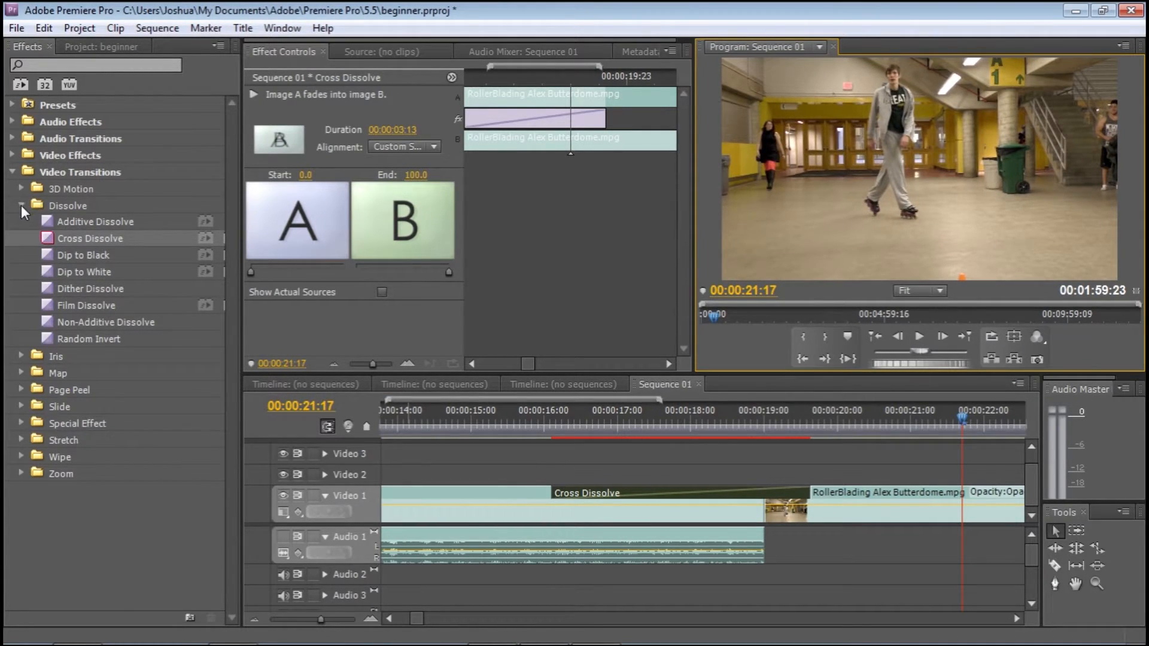
Collapse the Dissolve group and show the Crossfade transitions under Audio Transitions.
click(21, 205)
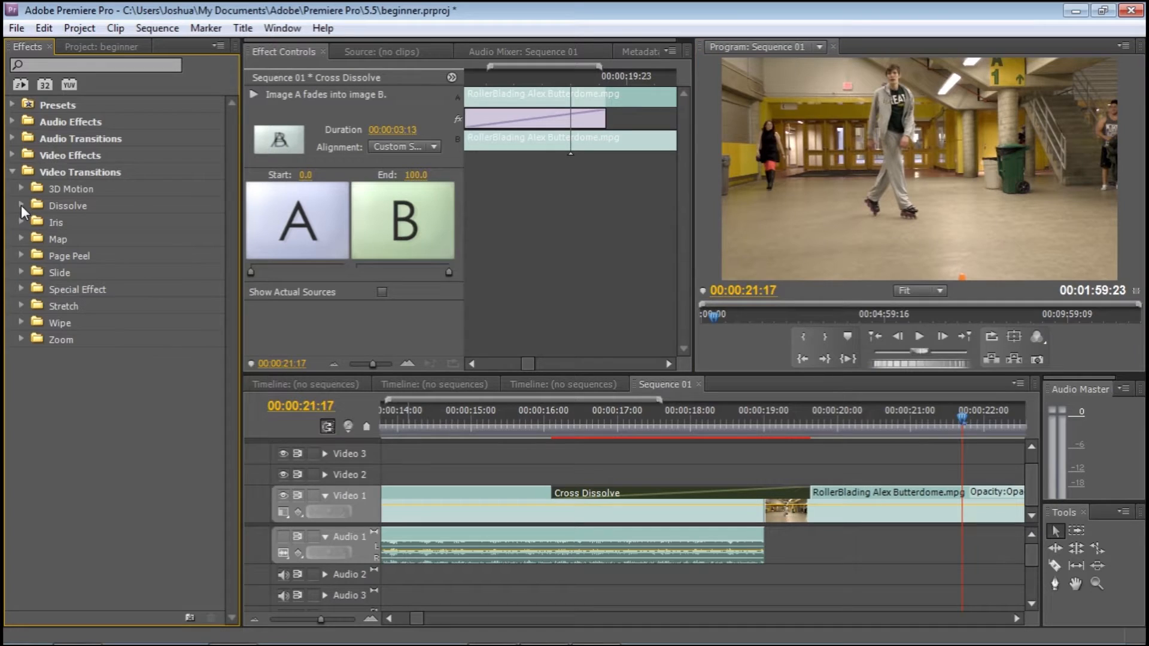
click(14, 138)
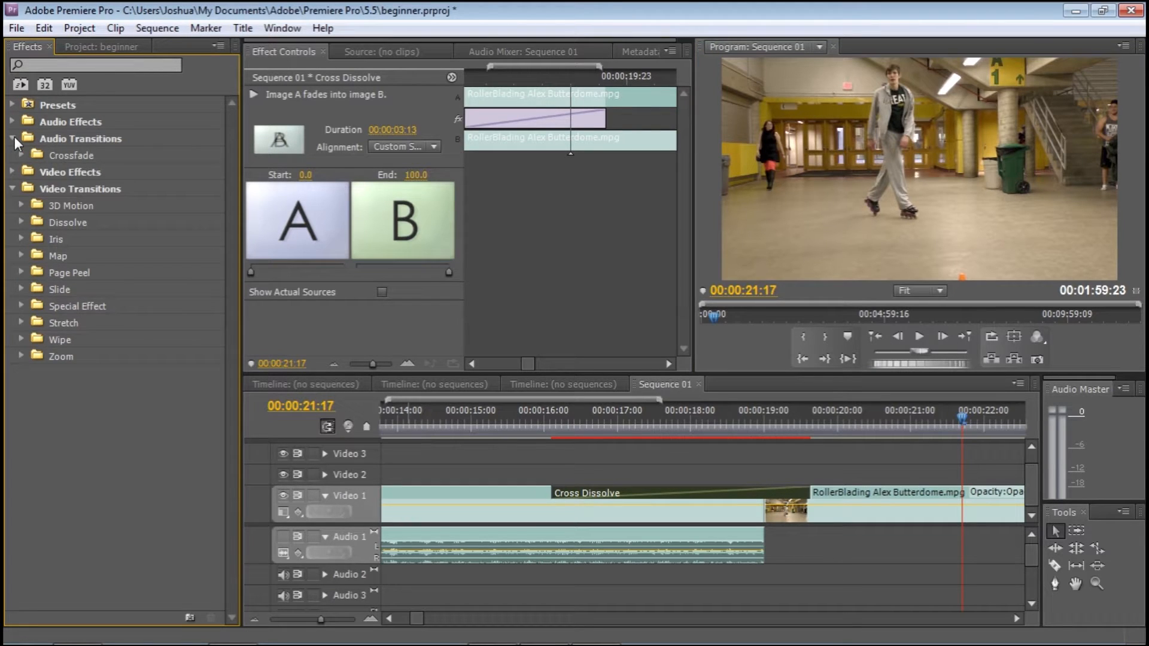
click(20, 154)
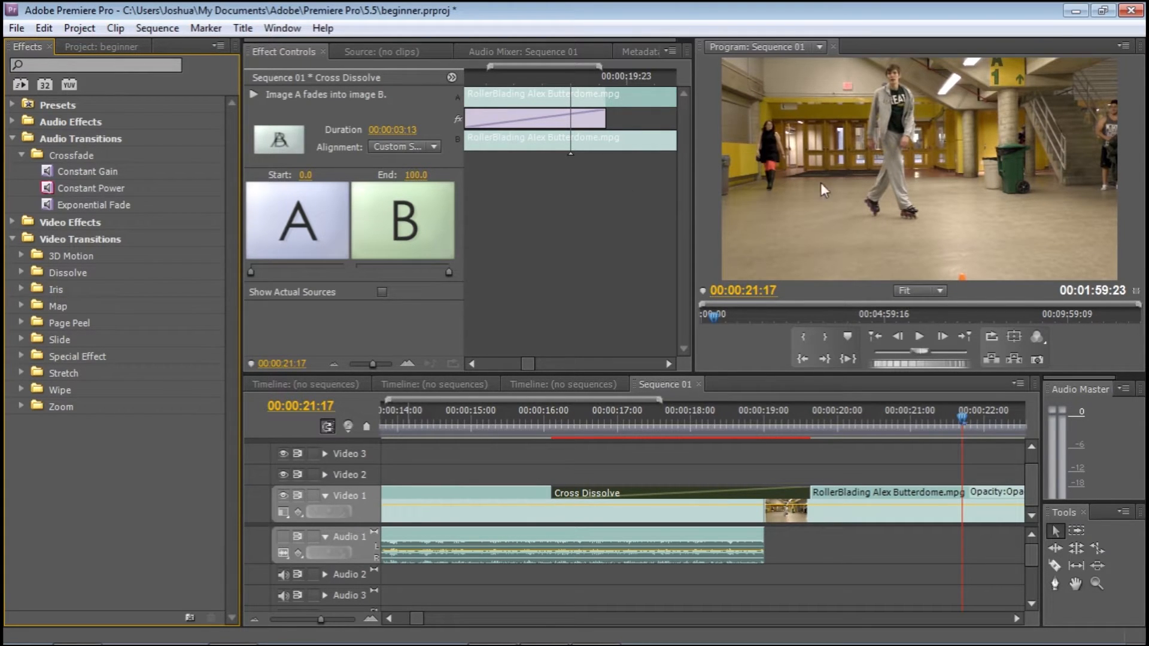
Select the clip under the playhead, view its Opacity settings, reduce its Motion Scale to 68 and play it back.
click(890, 183)
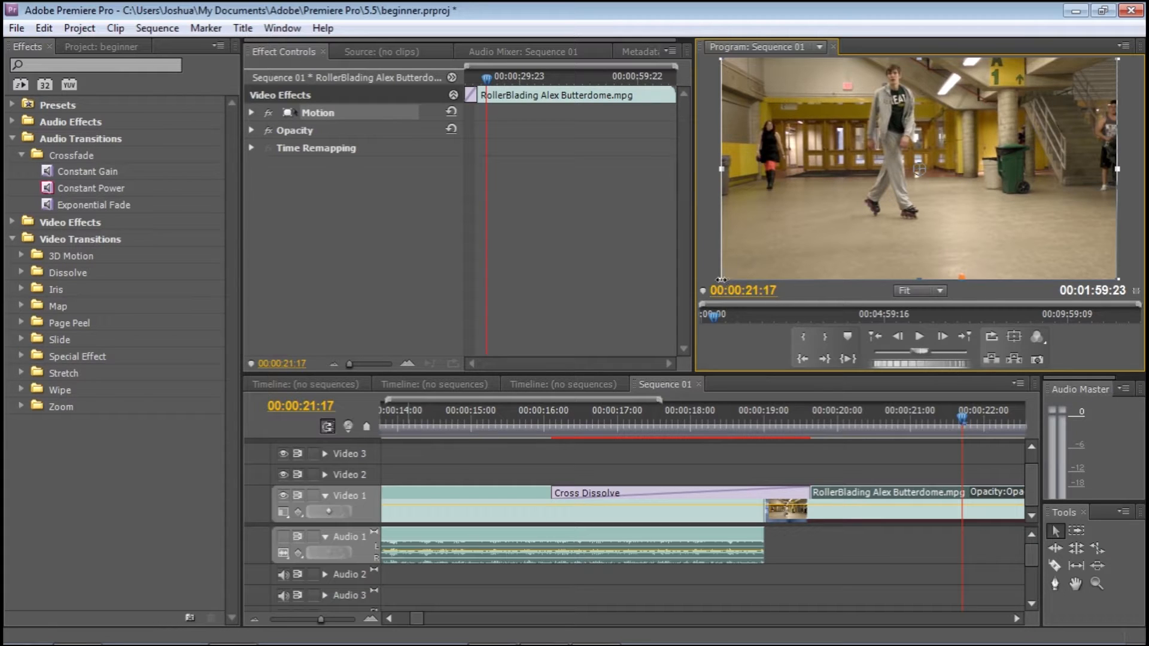
click(250, 131)
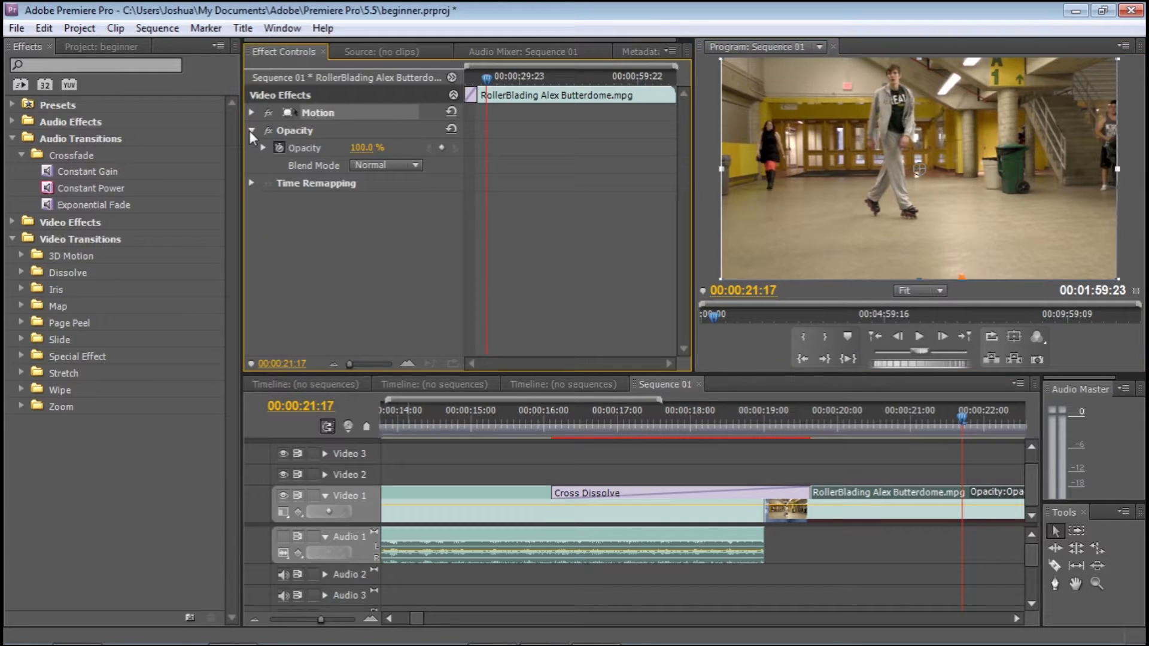
click(252, 131)
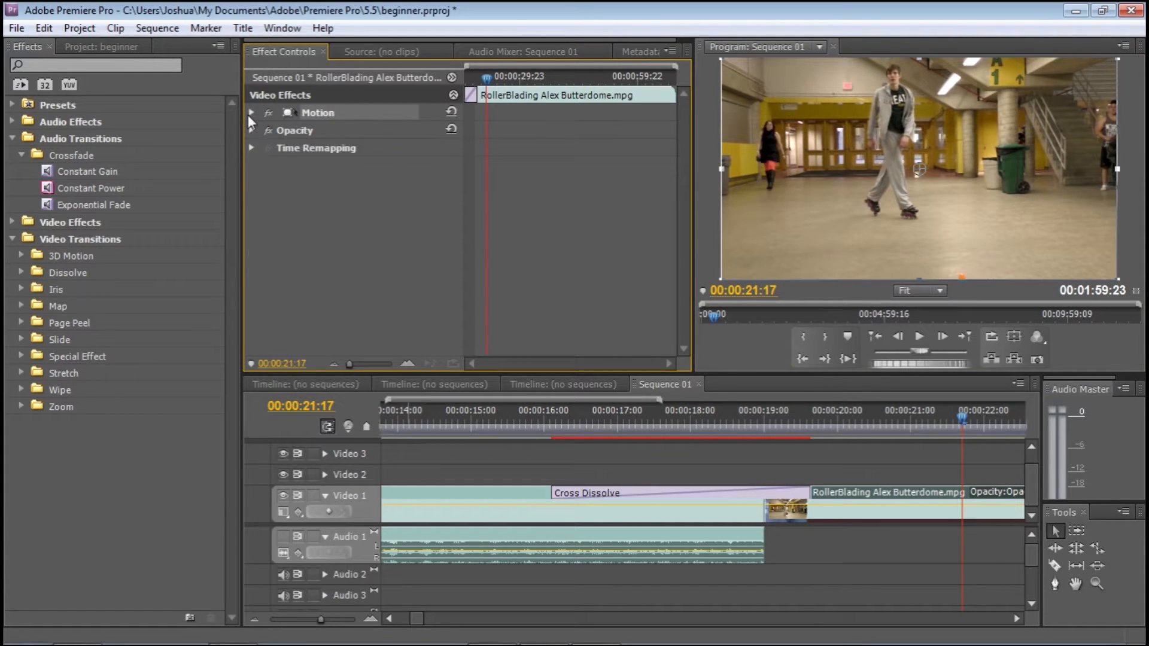
click(250, 113)
drag(364, 151, 335, 151)
click(752, 159)
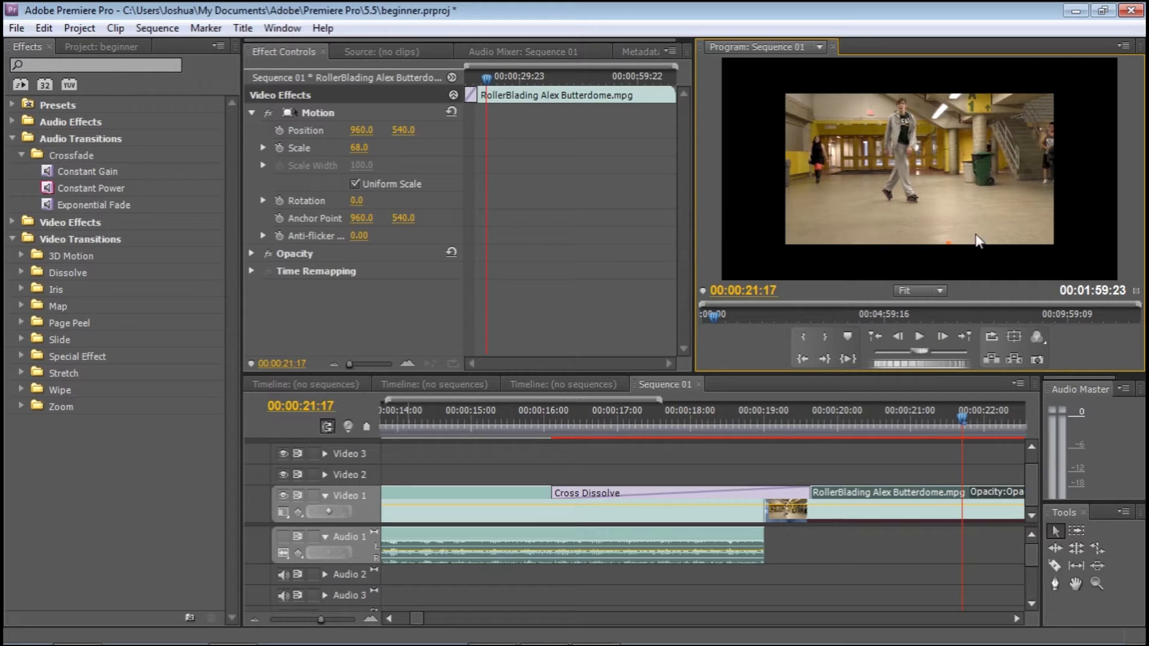
click(919, 336)
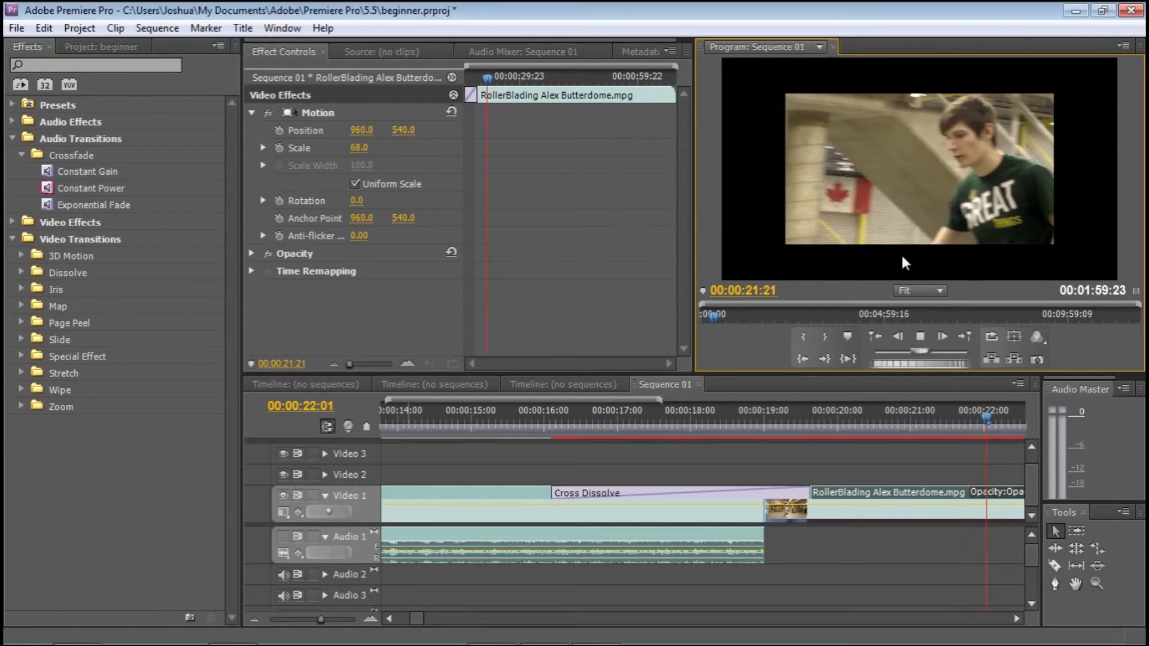
key(space)
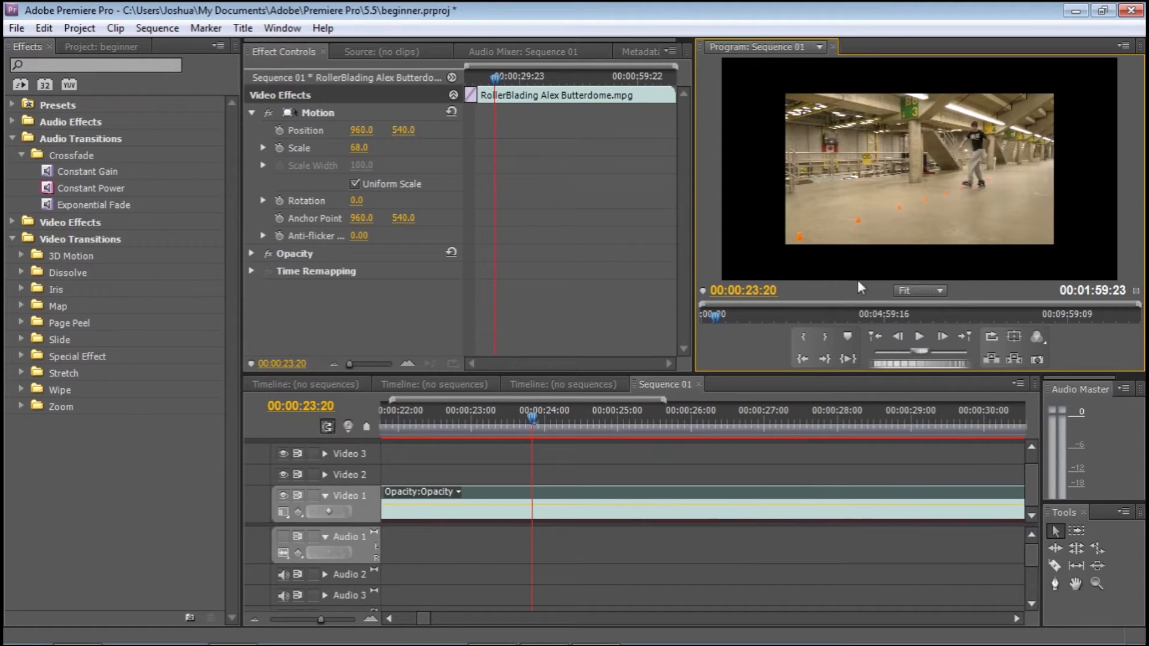
Check that Effect Controls is enabled among the program's windows, and set the clip's Motion Scale to 100.
click(291, 52)
click(282, 28)
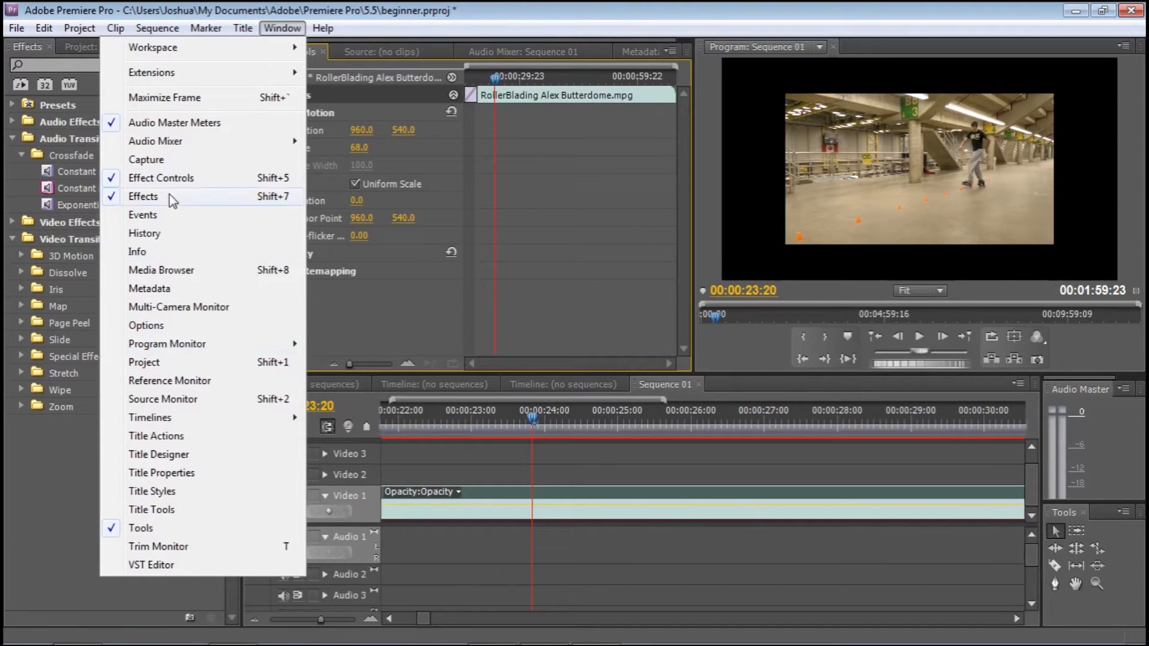
click(369, 74)
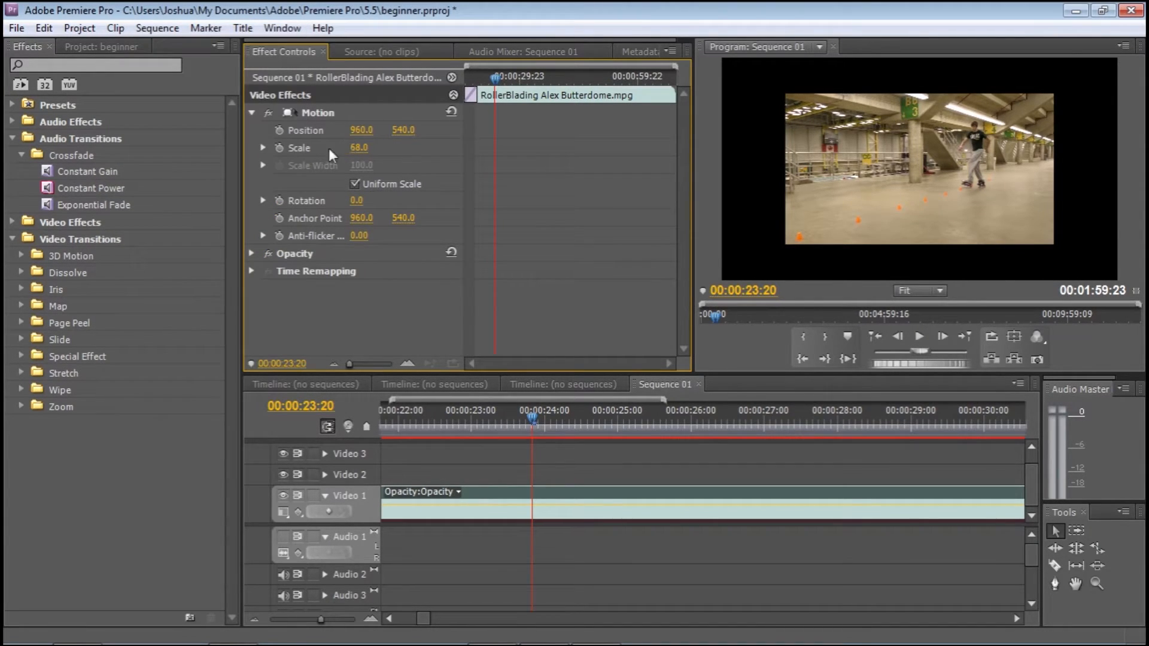
click(252, 113)
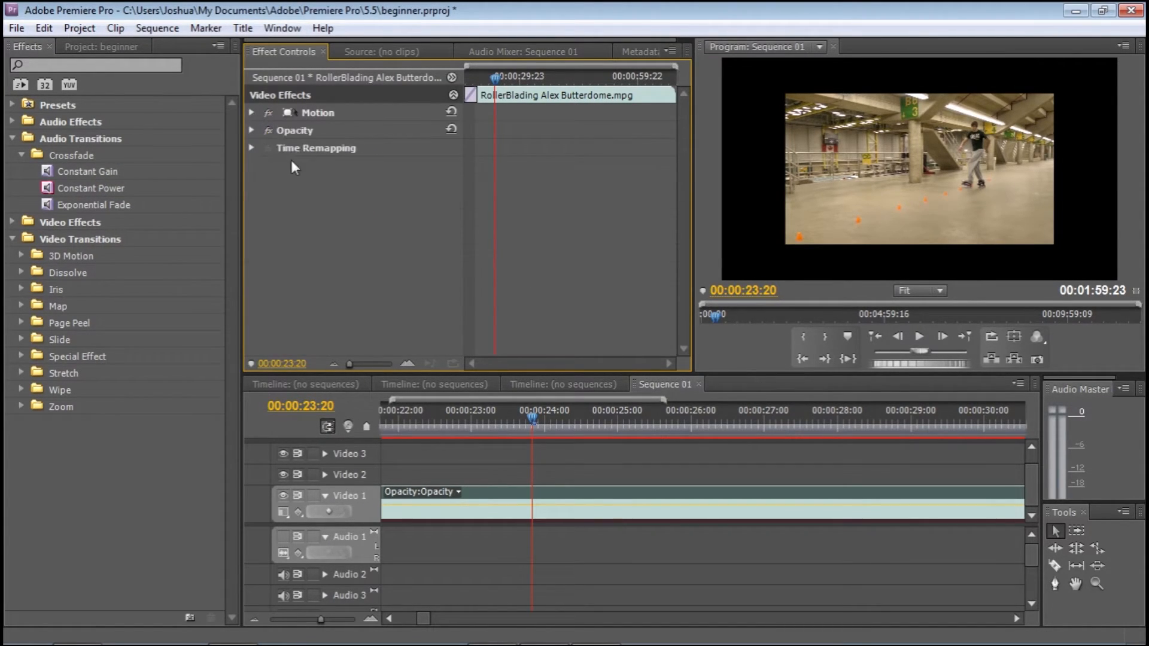
click(252, 112)
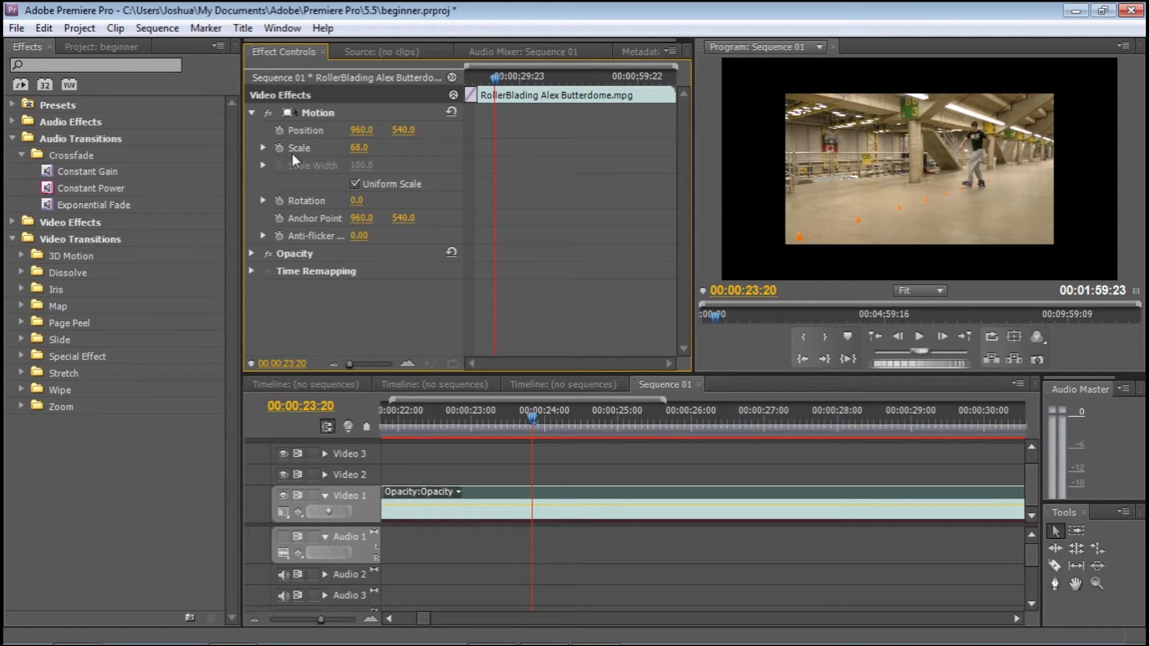
drag(363, 150, 387, 150)
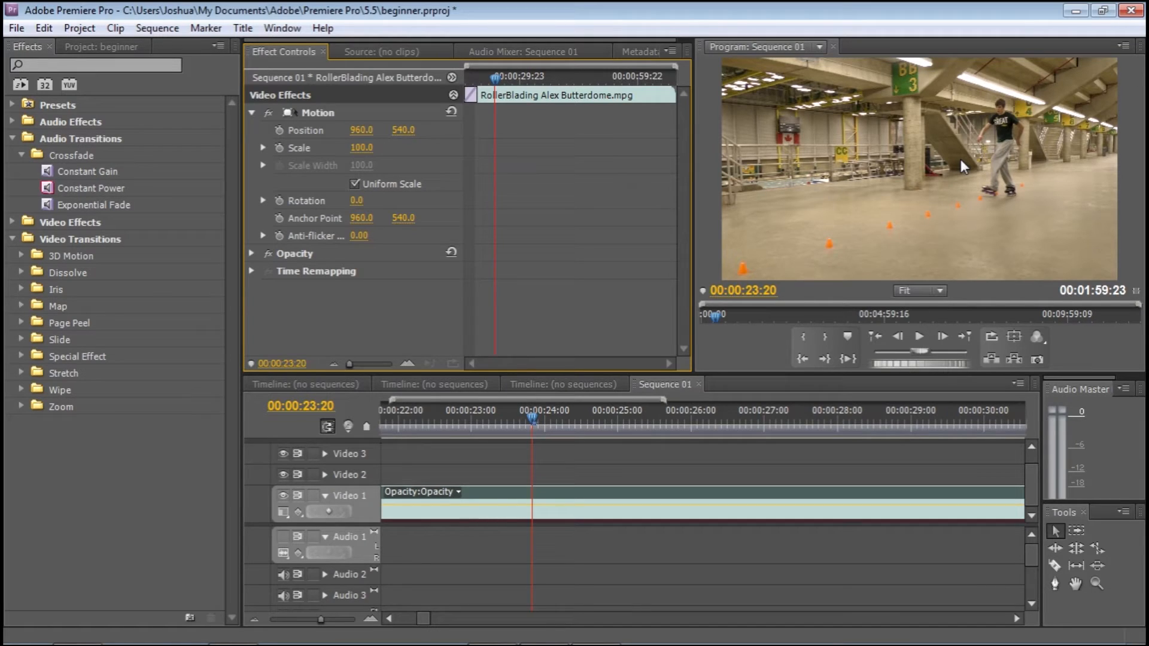
View more of the timeline's clips and open the media export settings for Sequence 01.
drag(321, 619, 296, 619)
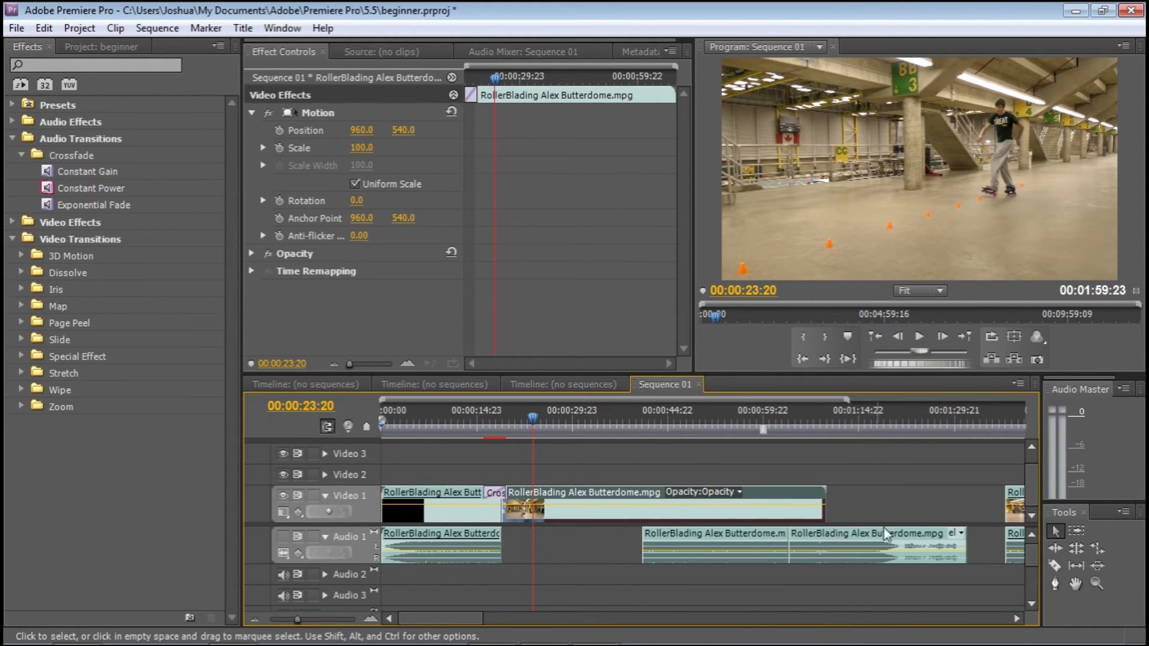
click(810, 560)
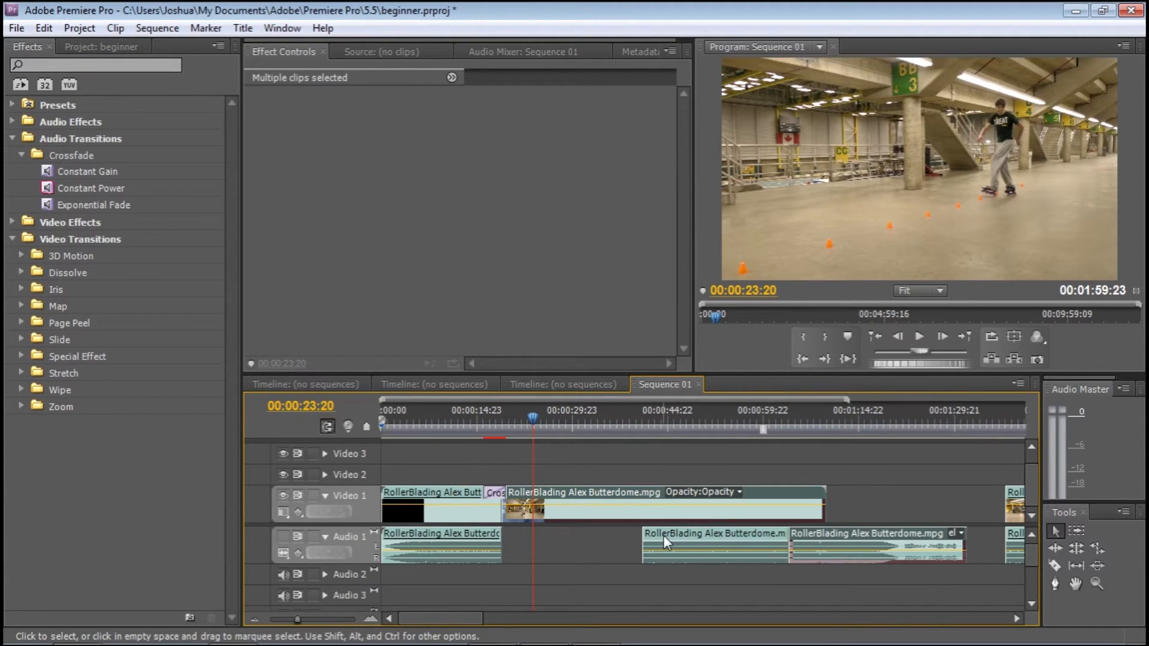
click(17, 27)
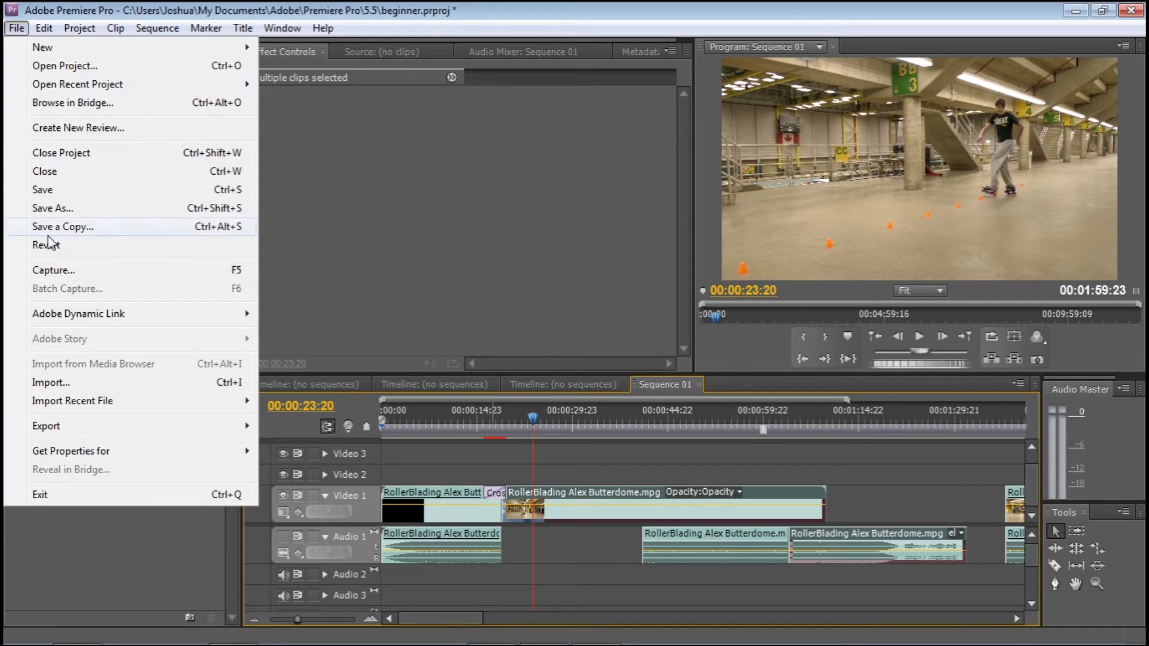
mouse_move(77, 433)
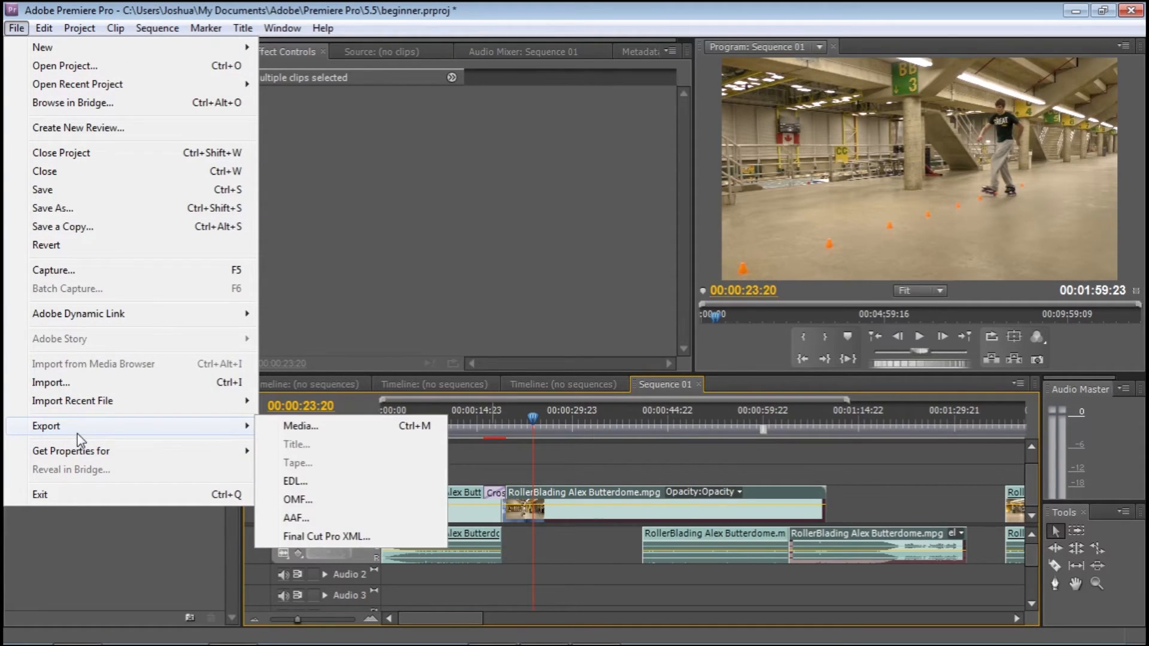
click(329, 431)
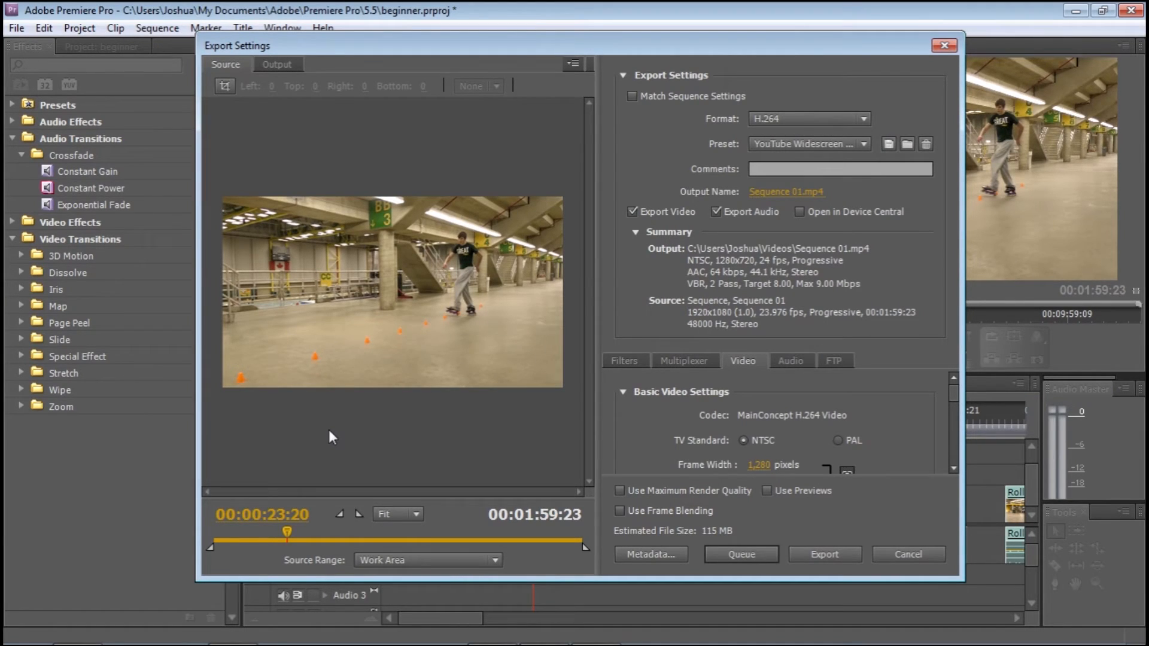
Try shortening the export range's end, return it to the full sequence, and view the format choices while keeping H.264.
mouse_move(209, 548)
mouse_down()
mouse_move(245, 548)
mouse_move(201, 551)
mouse_up()
mouse_move(586, 547)
mouse_down()
mouse_move(557, 549)
mouse_move(583, 548)
mouse_move(572, 548)
mouse_up()
drag(573, 553, 590, 545)
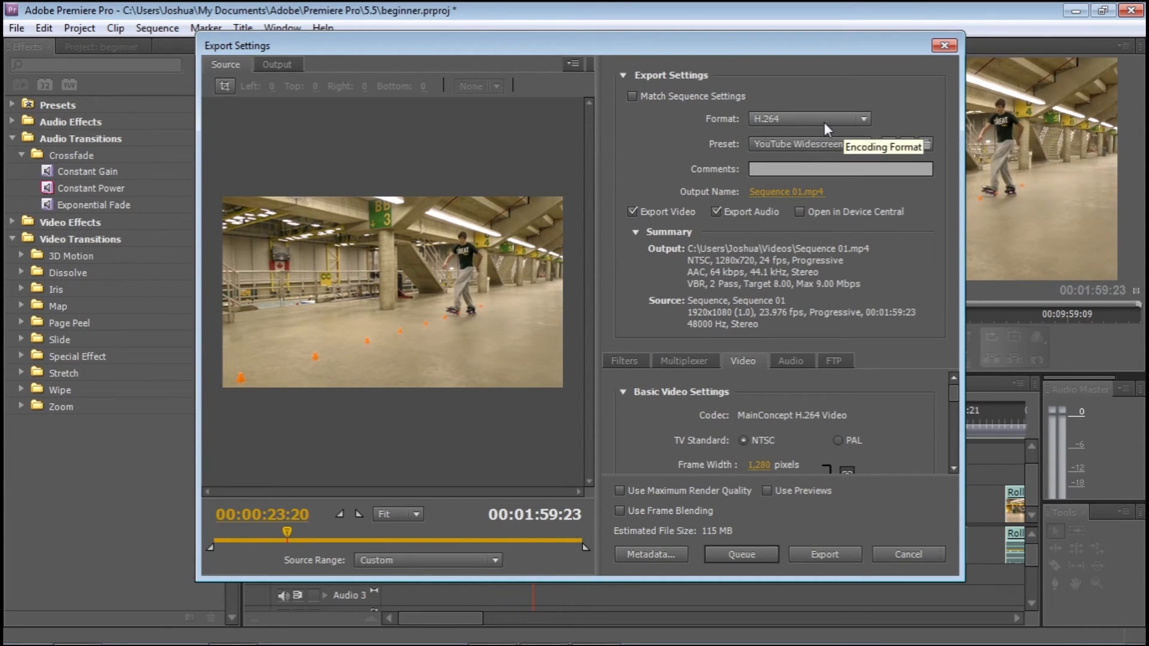
click(864, 120)
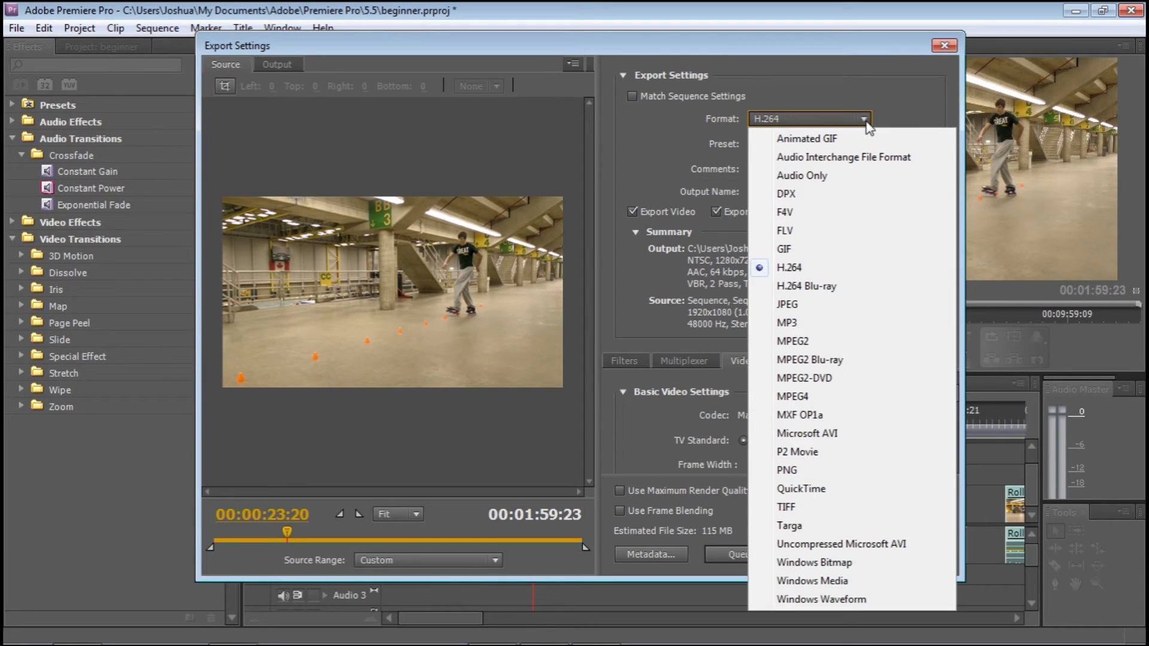
click(868, 119)
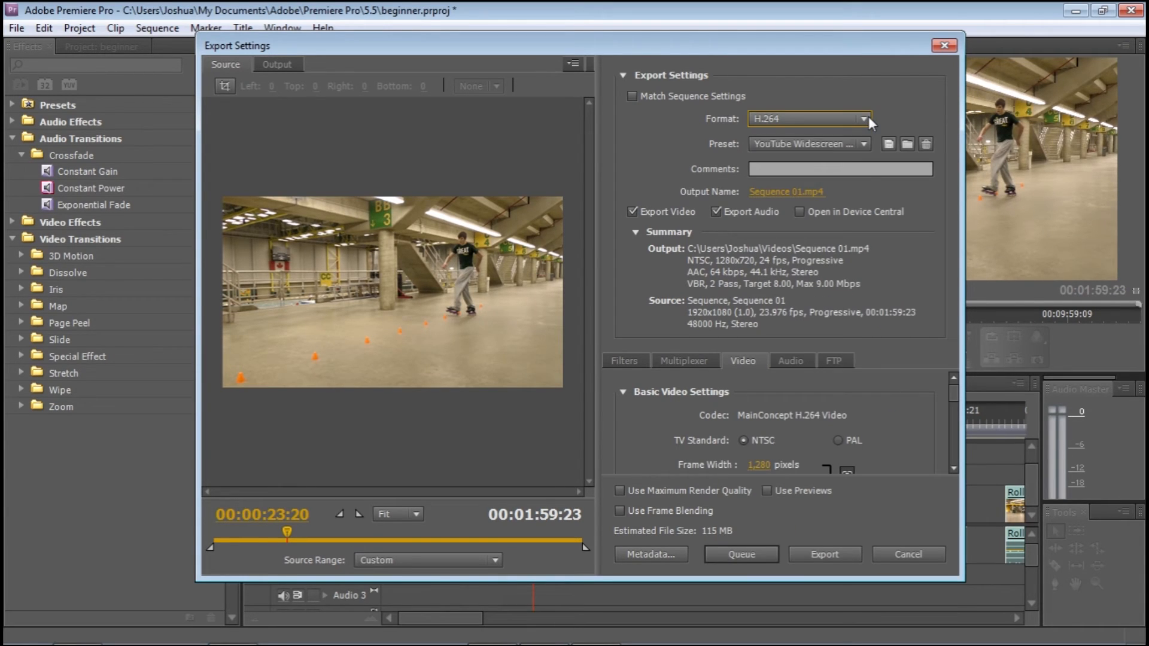
Try naming the export's output file "begginnrer" in the Videos library, and cancel the renaming.
click(801, 191)
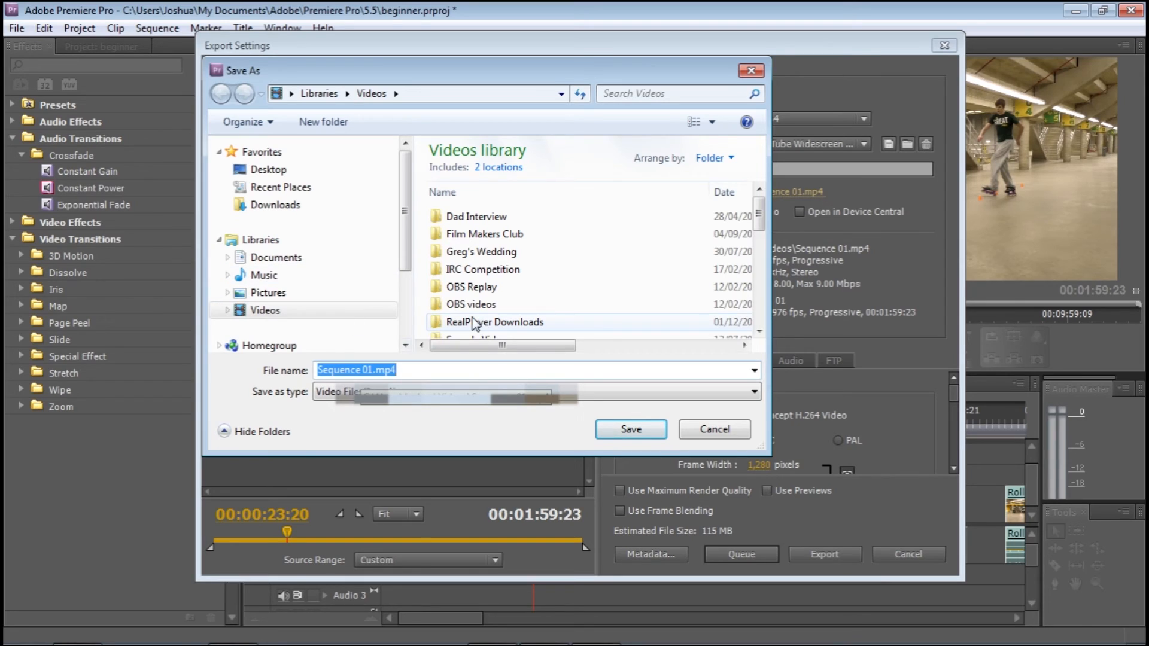
text(begginner)
key(BackSpace)
key(BackSpace)
key(BackSpace)
text(nrer)
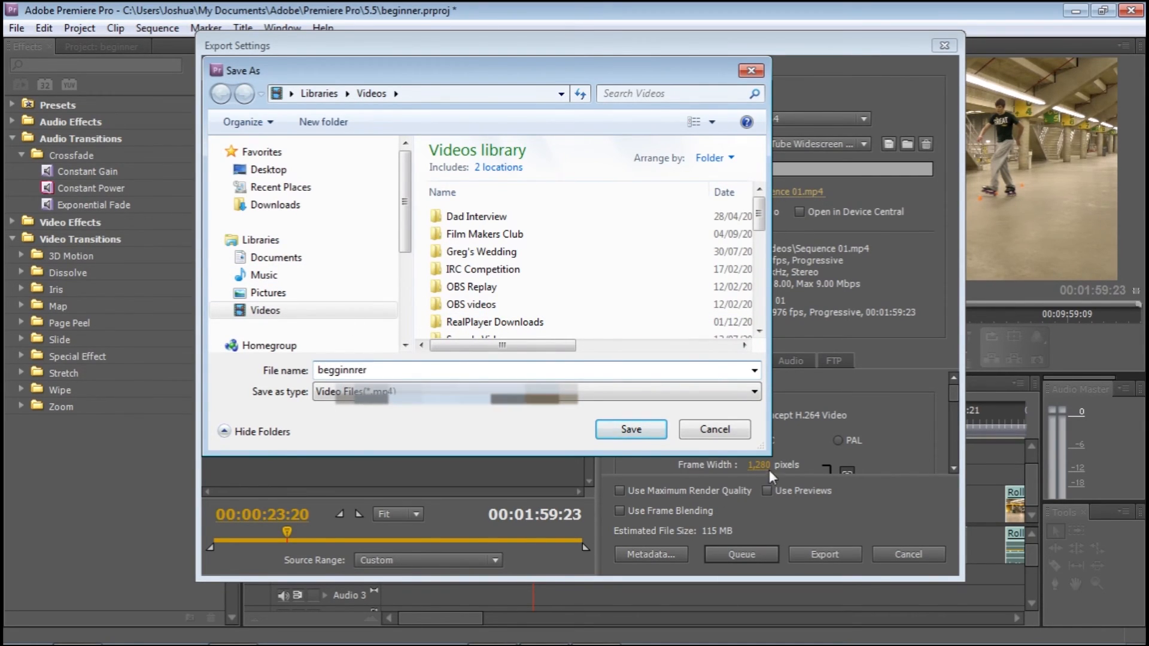
click(729, 431)
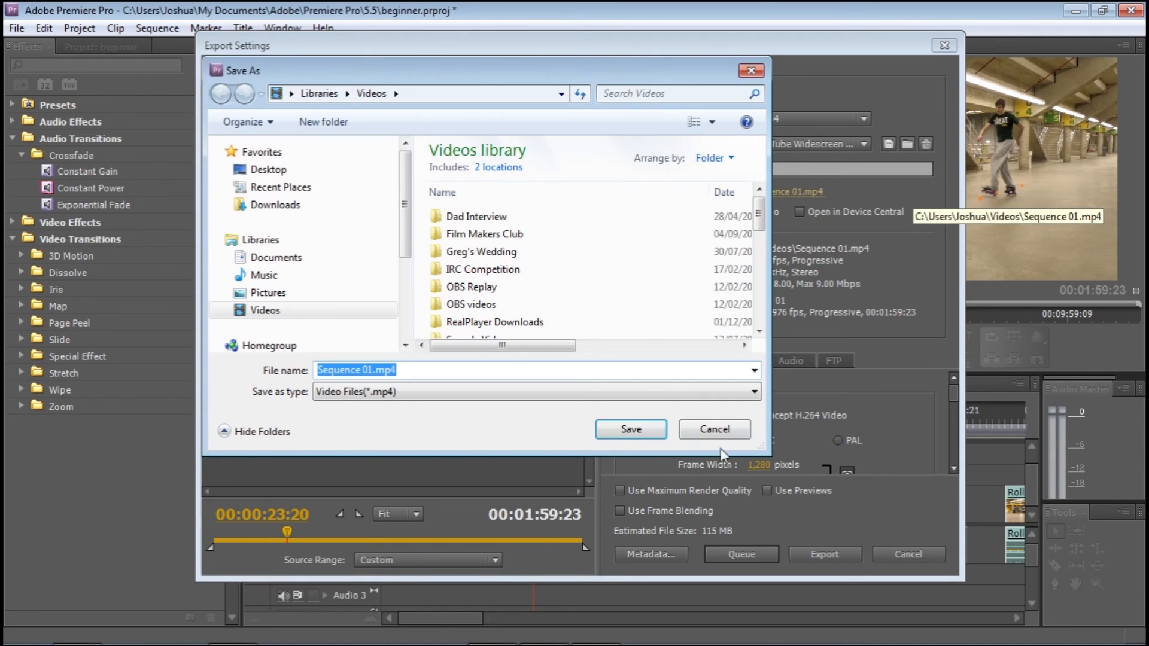
click(723, 431)
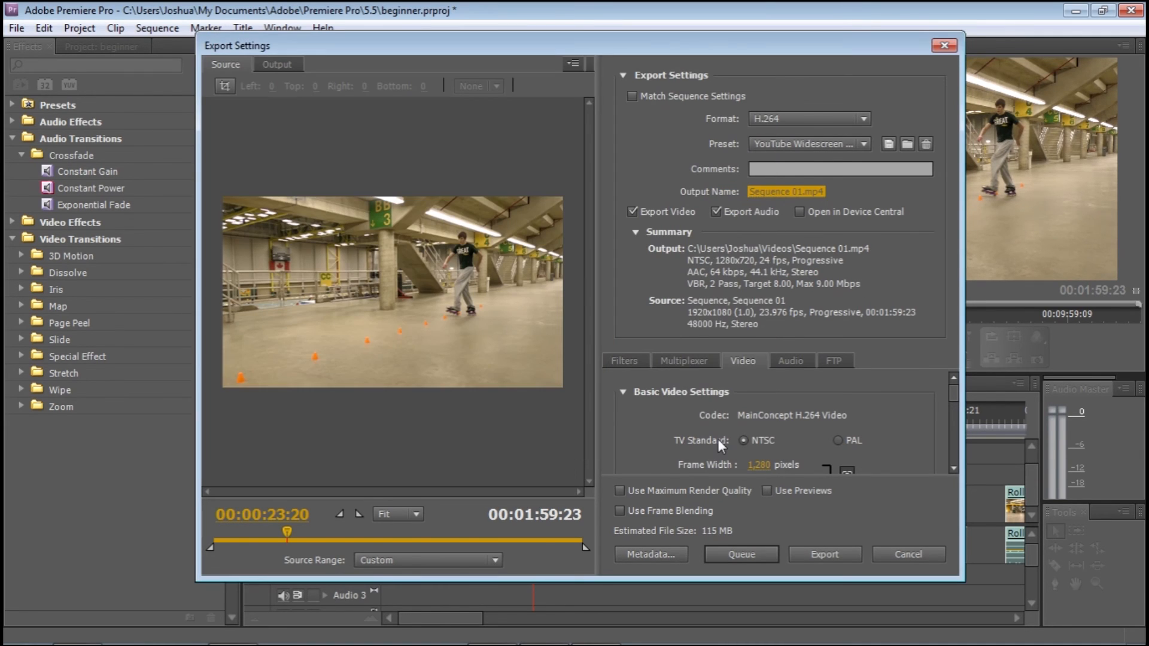